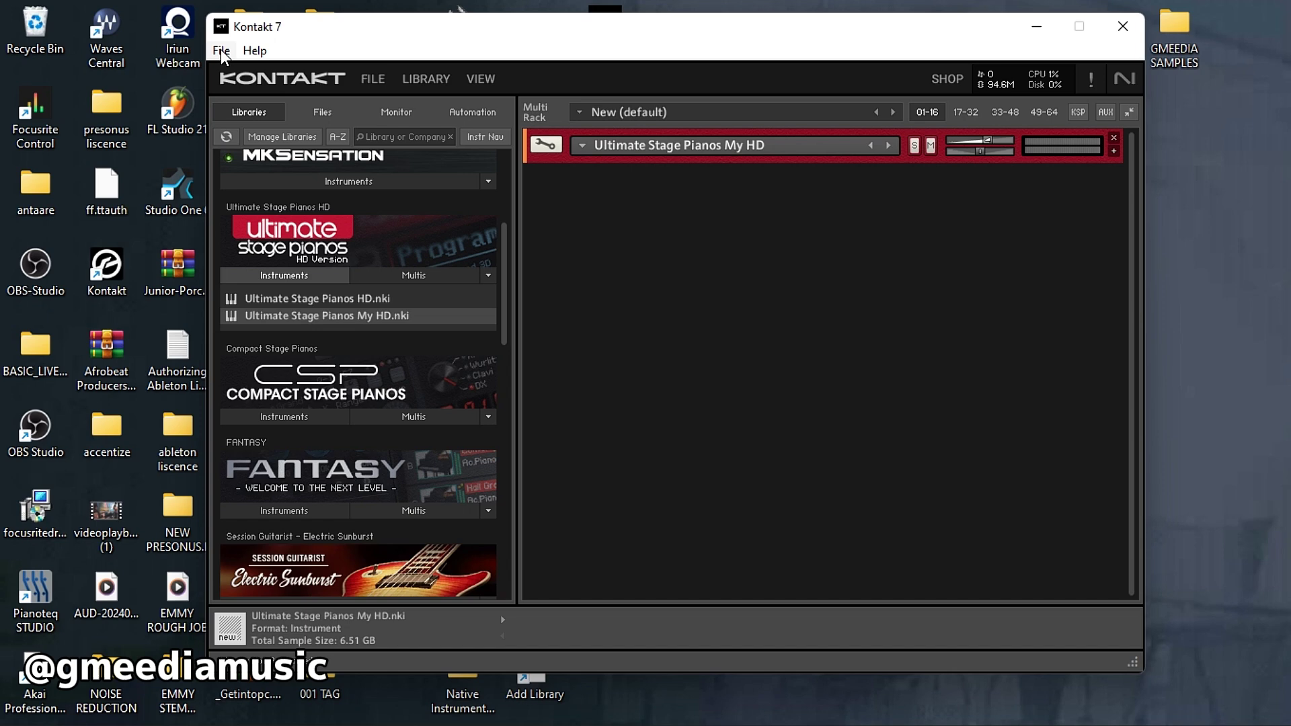
# Step: Open Kontakt's Options dialog from the File menu to show the ASIO audio settings
pyautogui.click(221, 52)
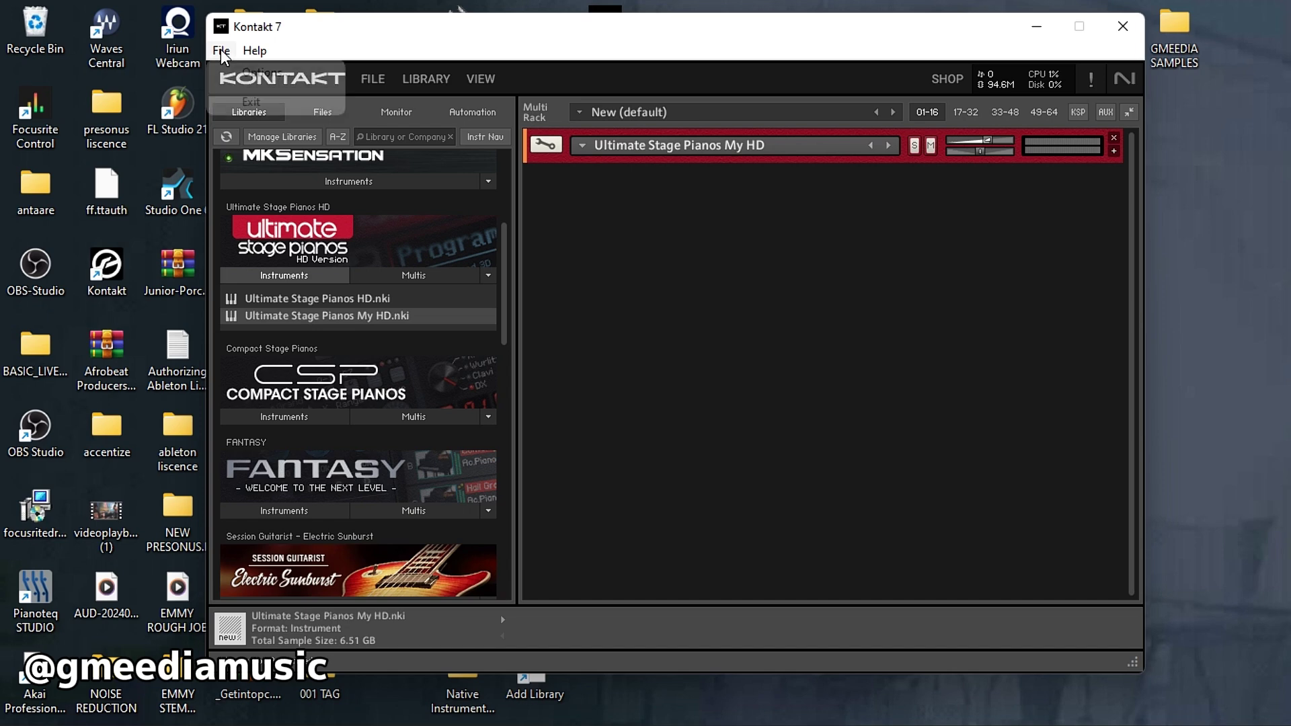
pyautogui.click(257, 77)
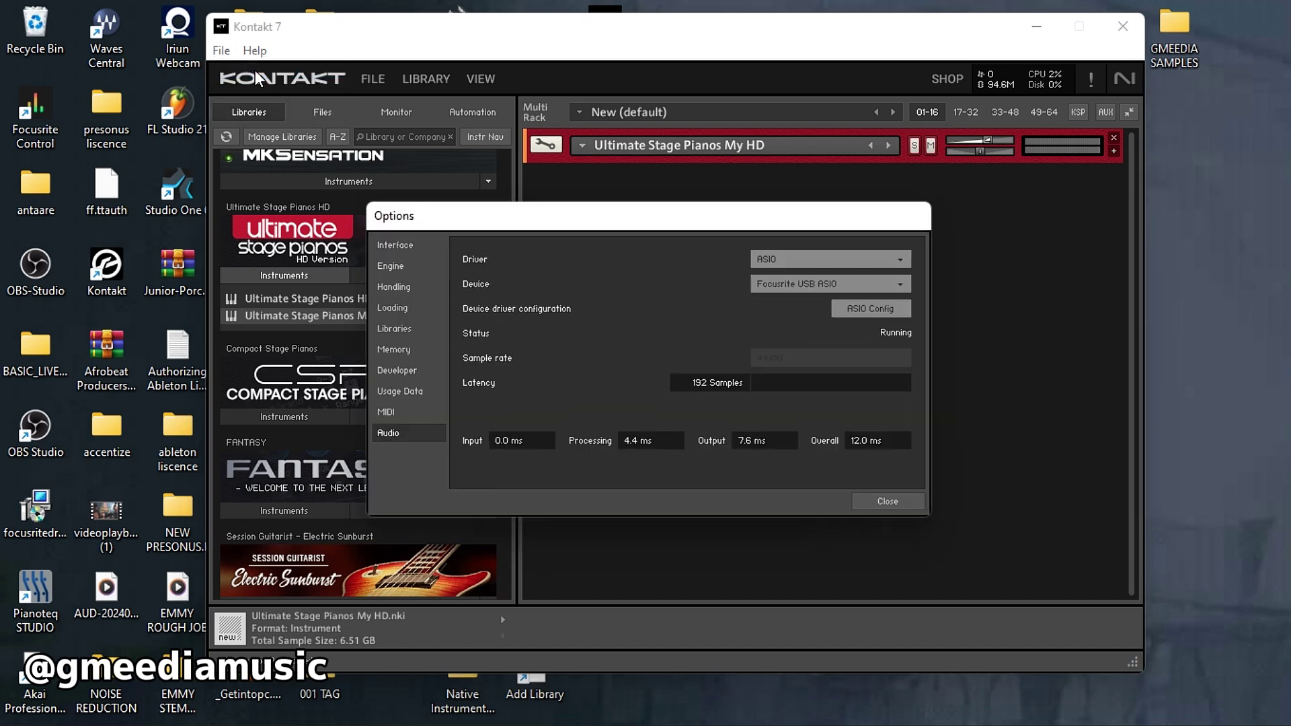
# Step: Set the 3- MIDISPORT Uno In entry on the MIDI Inputs page to Off
pyautogui.click(395, 412)
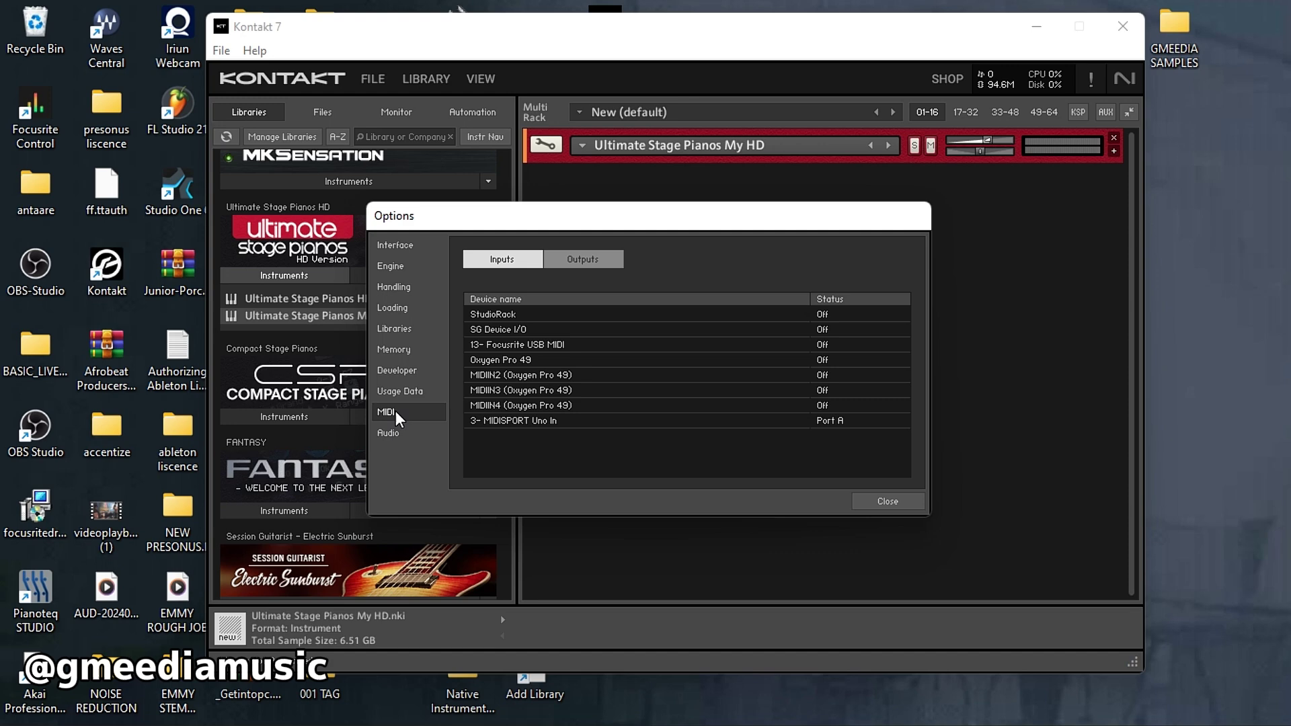
pyautogui.click(395, 434)
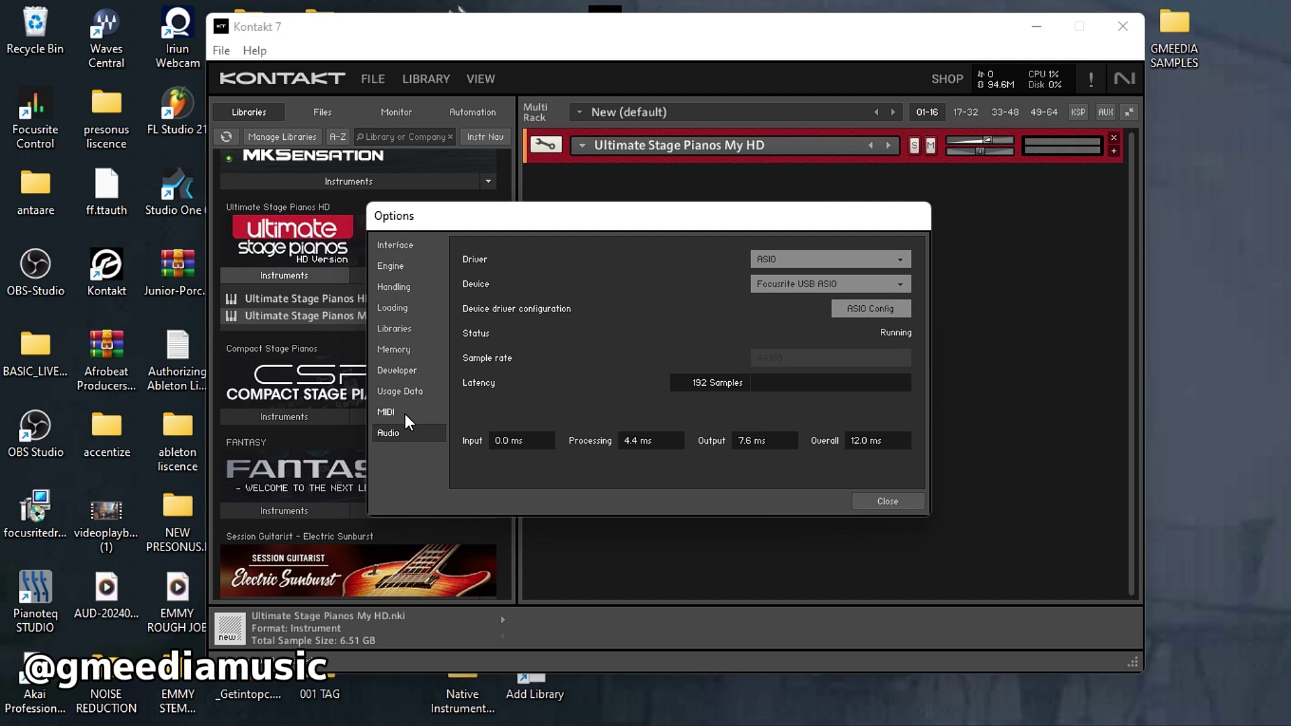
pyautogui.click(398, 412)
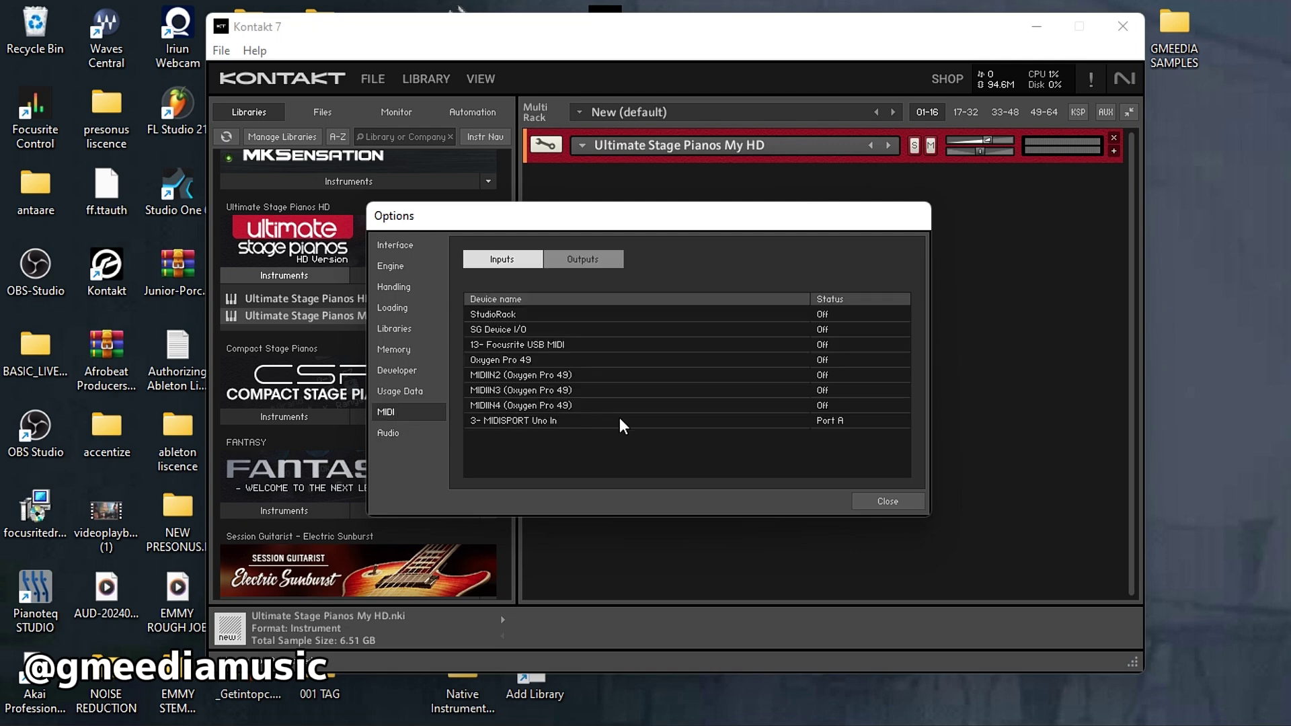
pyautogui.click(735, 422)
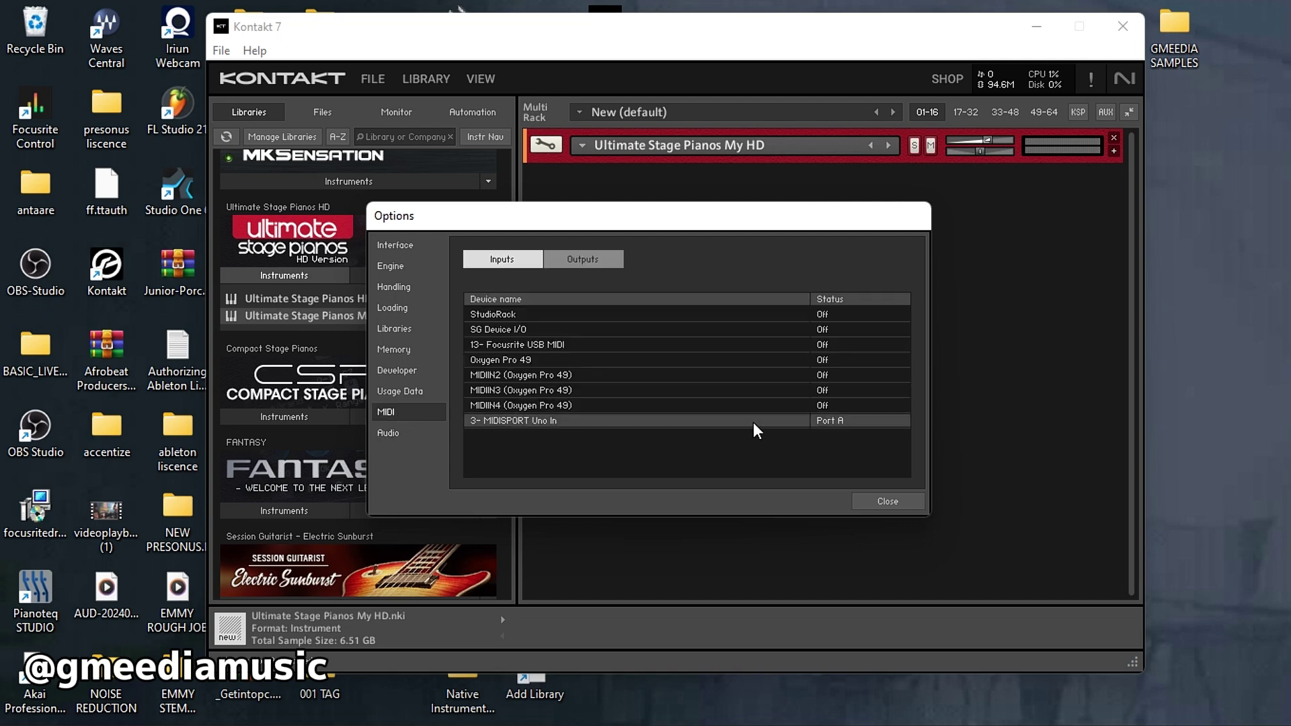
pyautogui.click(858, 426)
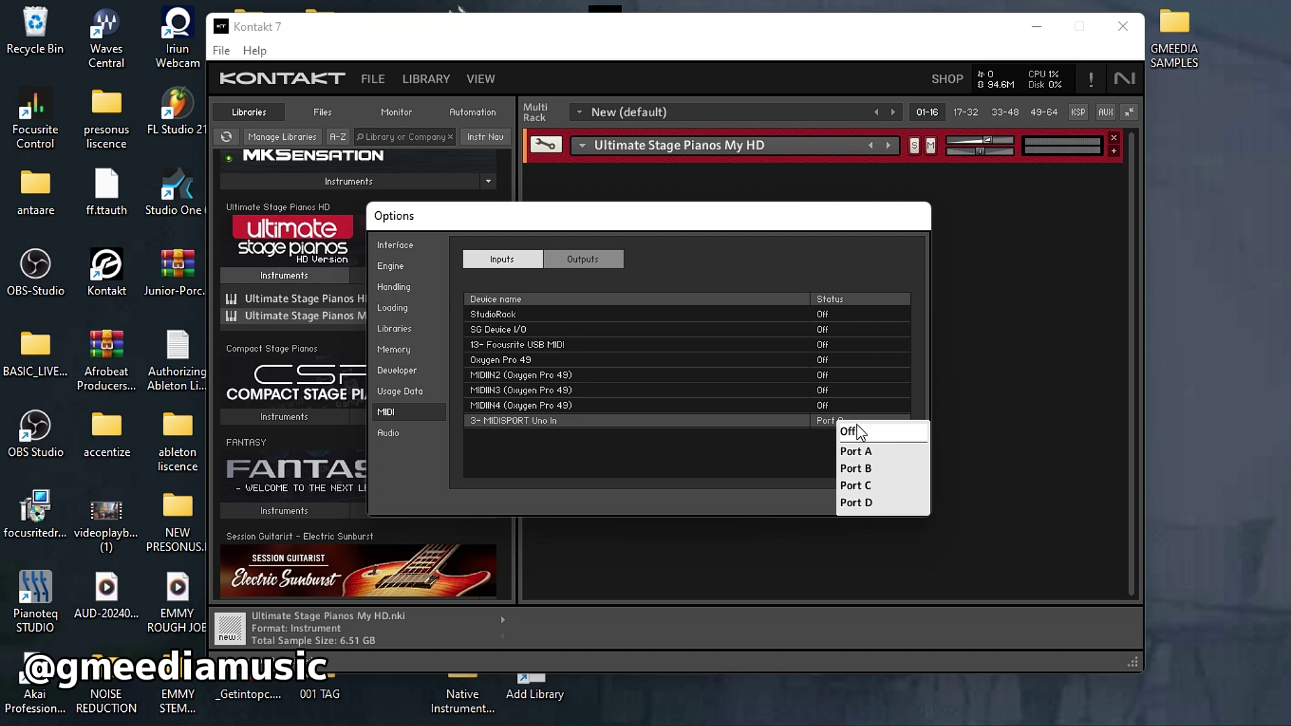
pyautogui.click(856, 435)
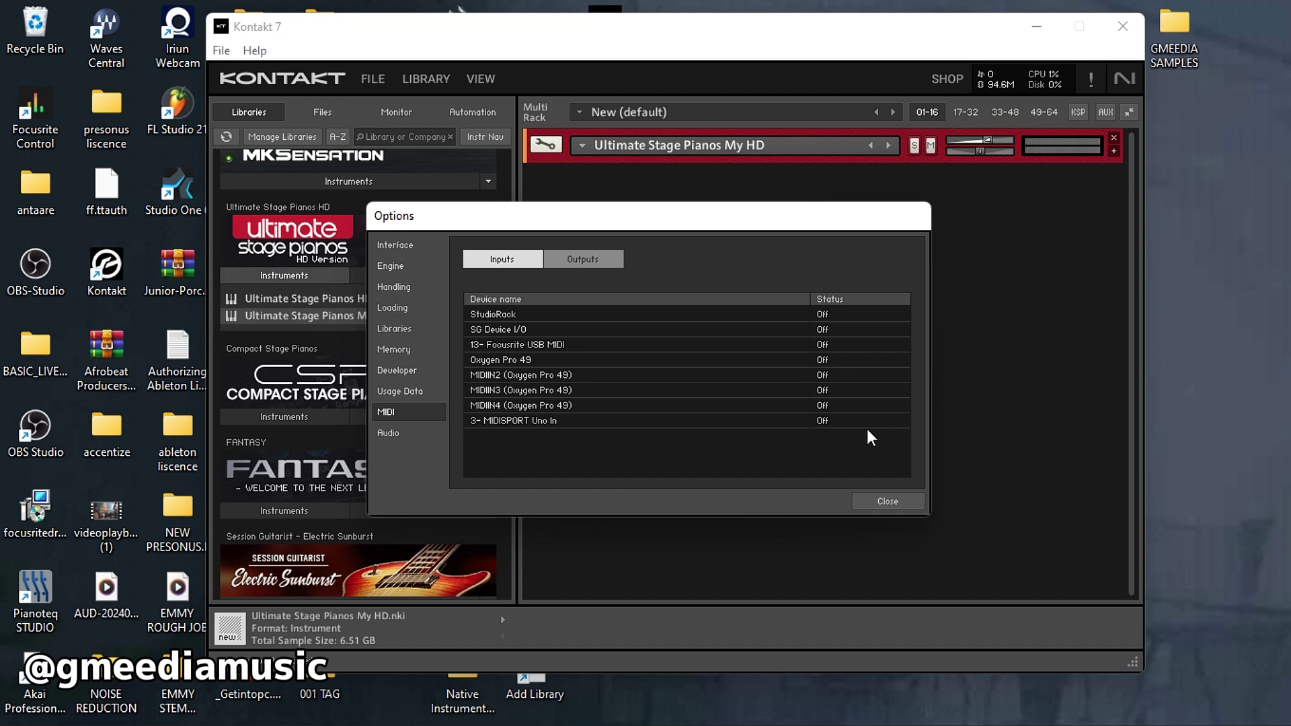
# Step: Route the 3- MIDISPORT Uno In input to Port A and close Options
pyautogui.click(832, 424)
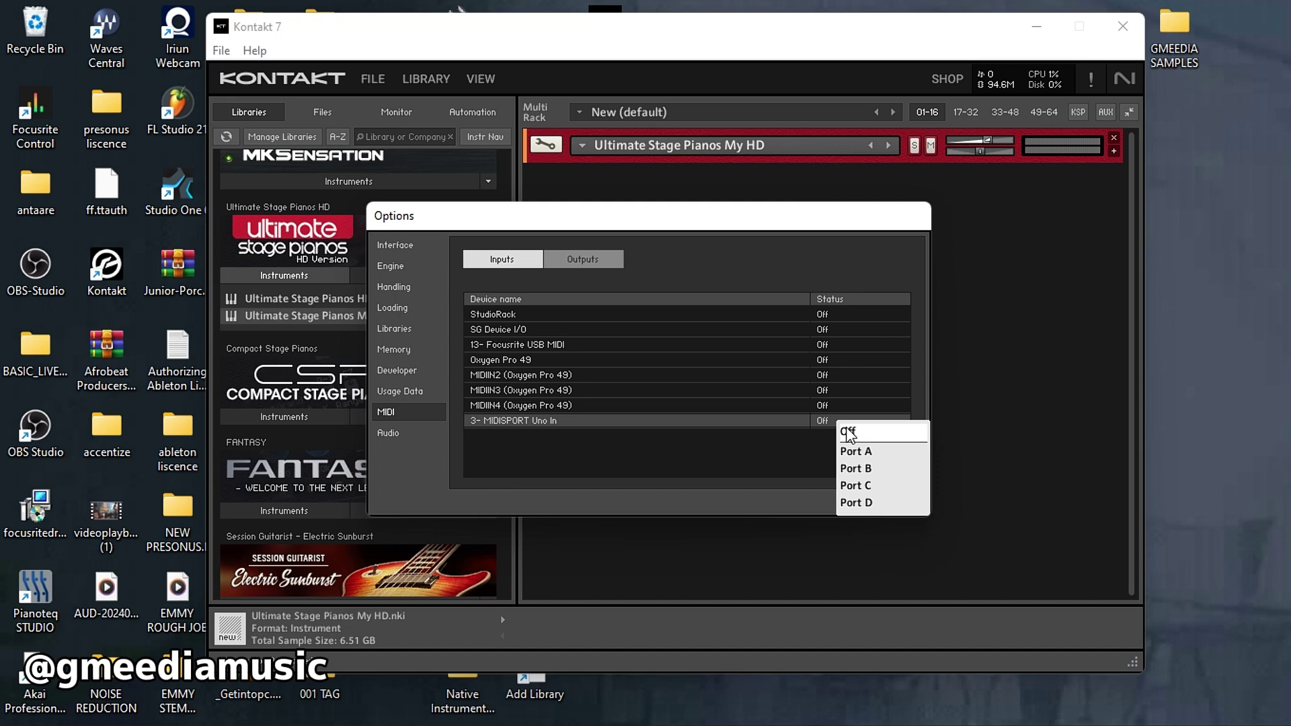
pyautogui.click(853, 451)
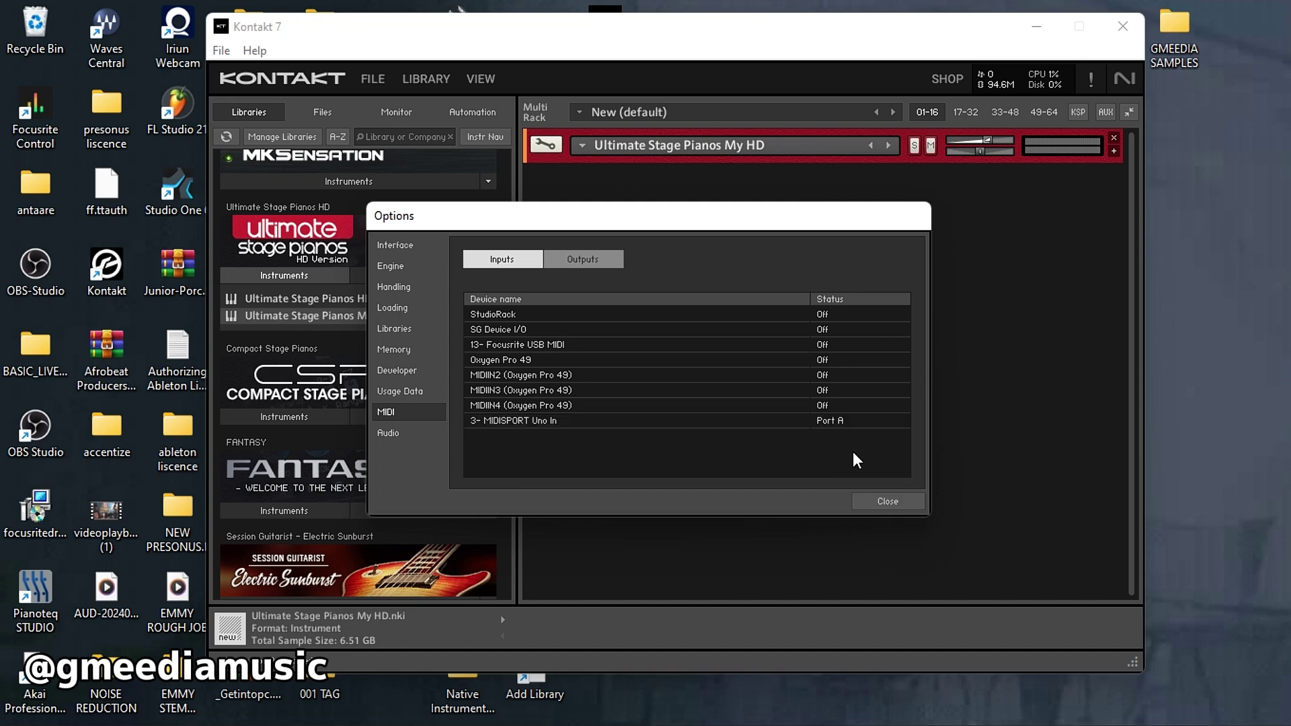
pyautogui.click(894, 504)
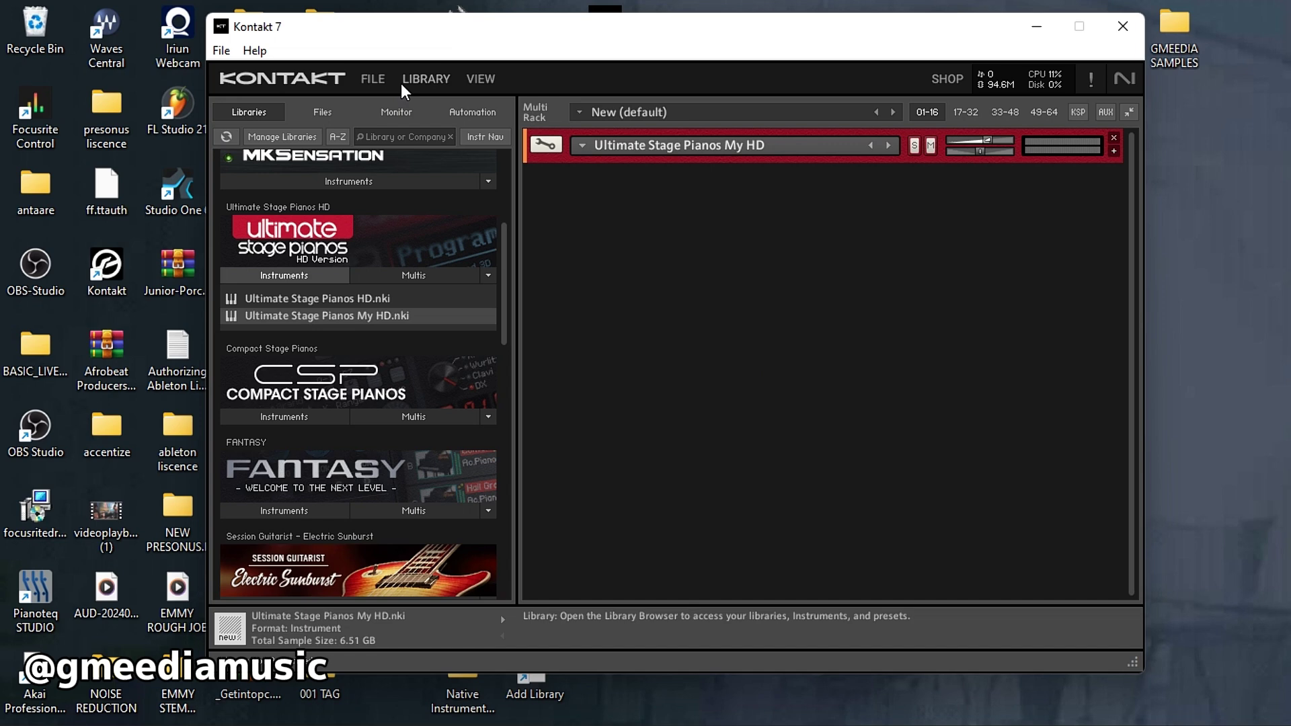
# Step: Reopen Options and check that the Uno In input kept its Port A setting
pyautogui.click(219, 50)
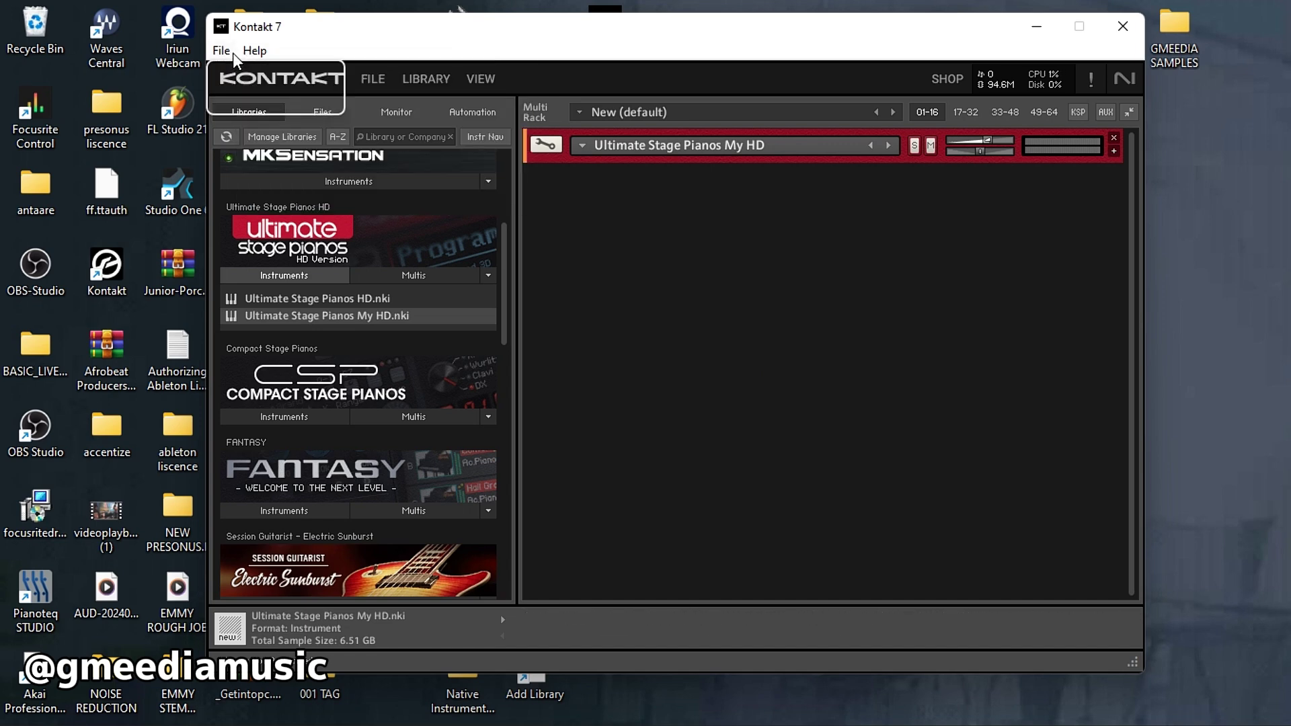
pyautogui.click(244, 73)
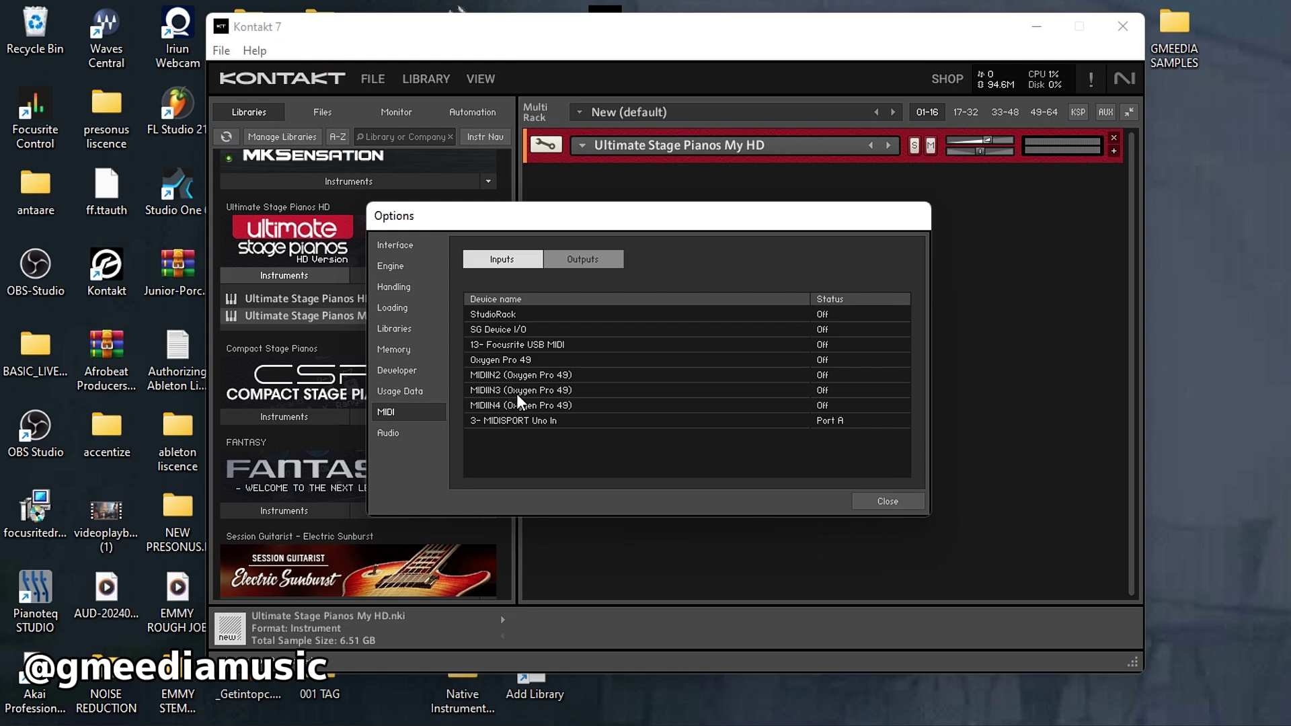
pyautogui.click(547, 422)
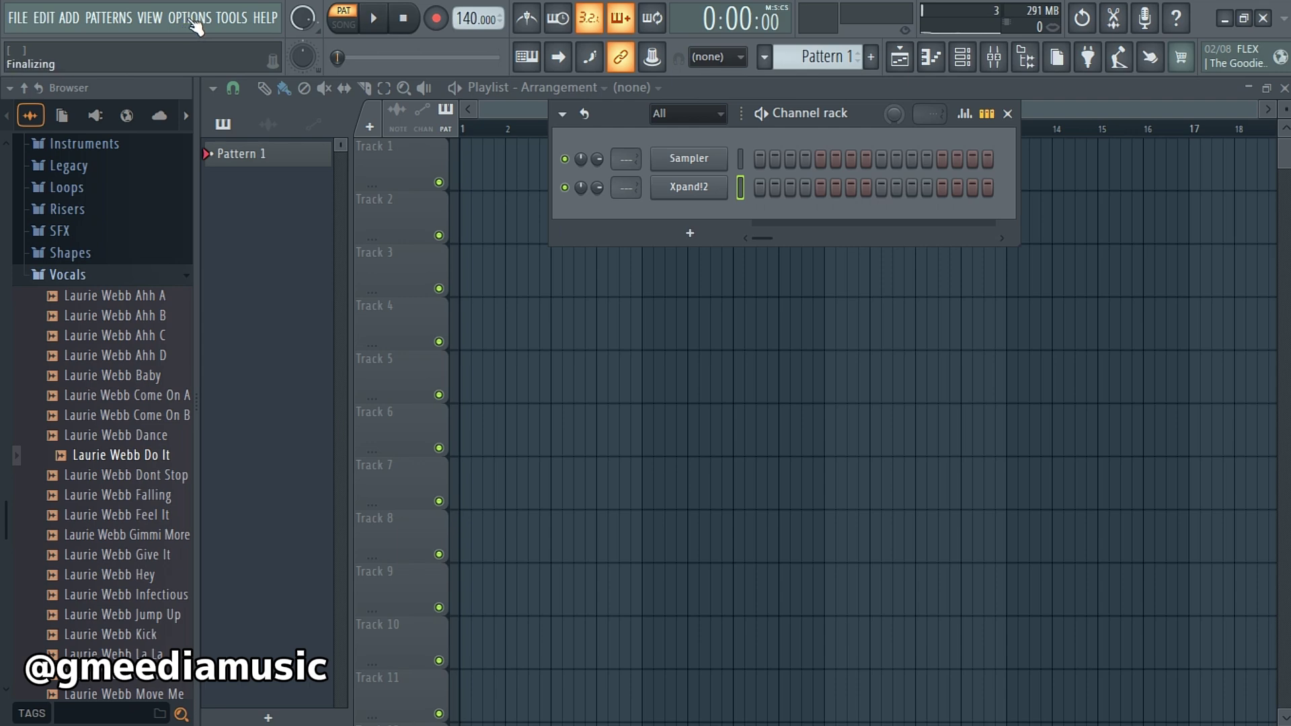
# Step: Enable 3- MIDISPORT Uno In in FL Studio's MIDI settings, then close the Settings window
pyautogui.click(195, 23)
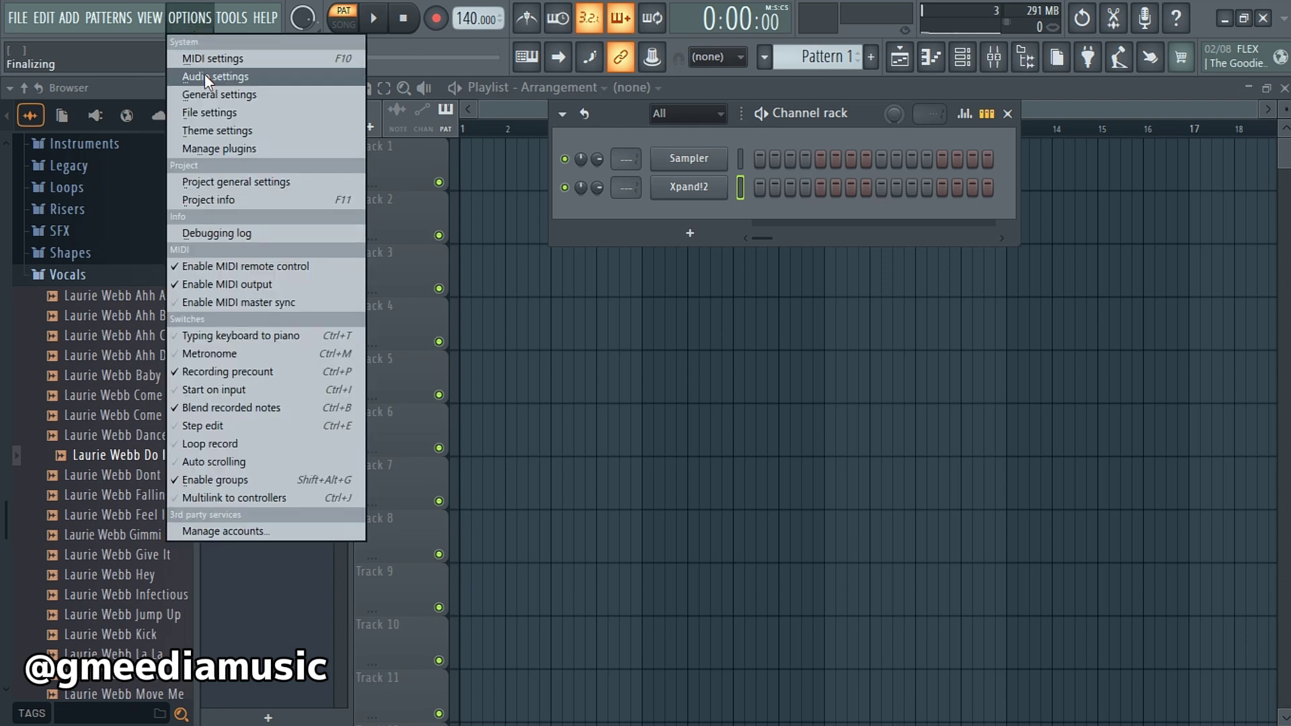
pyautogui.click(212, 65)
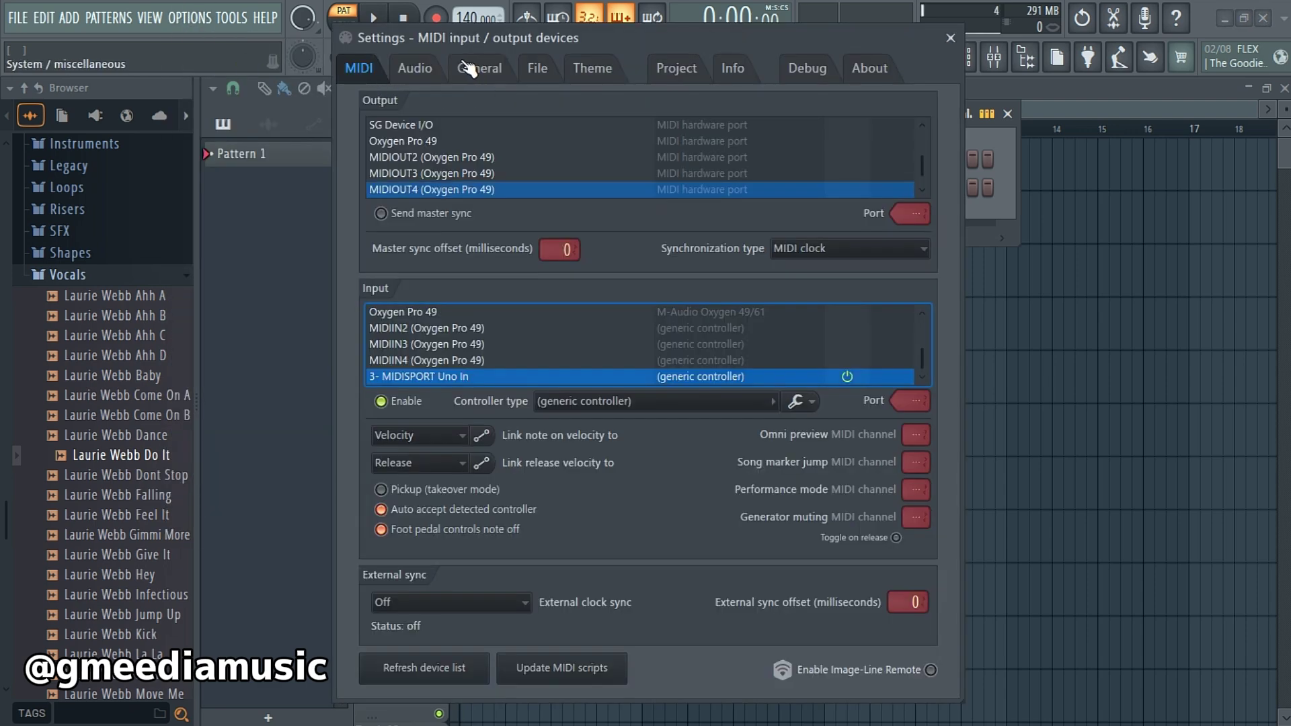
pyautogui.click(433, 68)
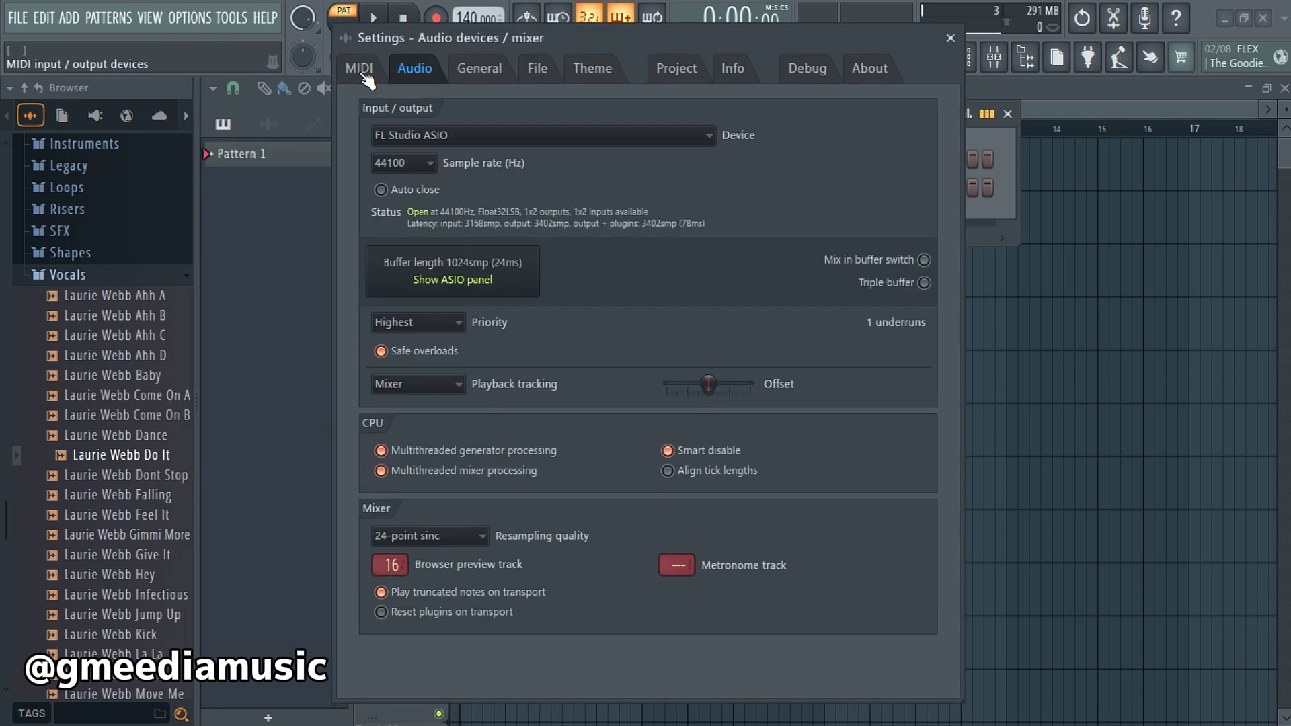
pyautogui.click(368, 73)
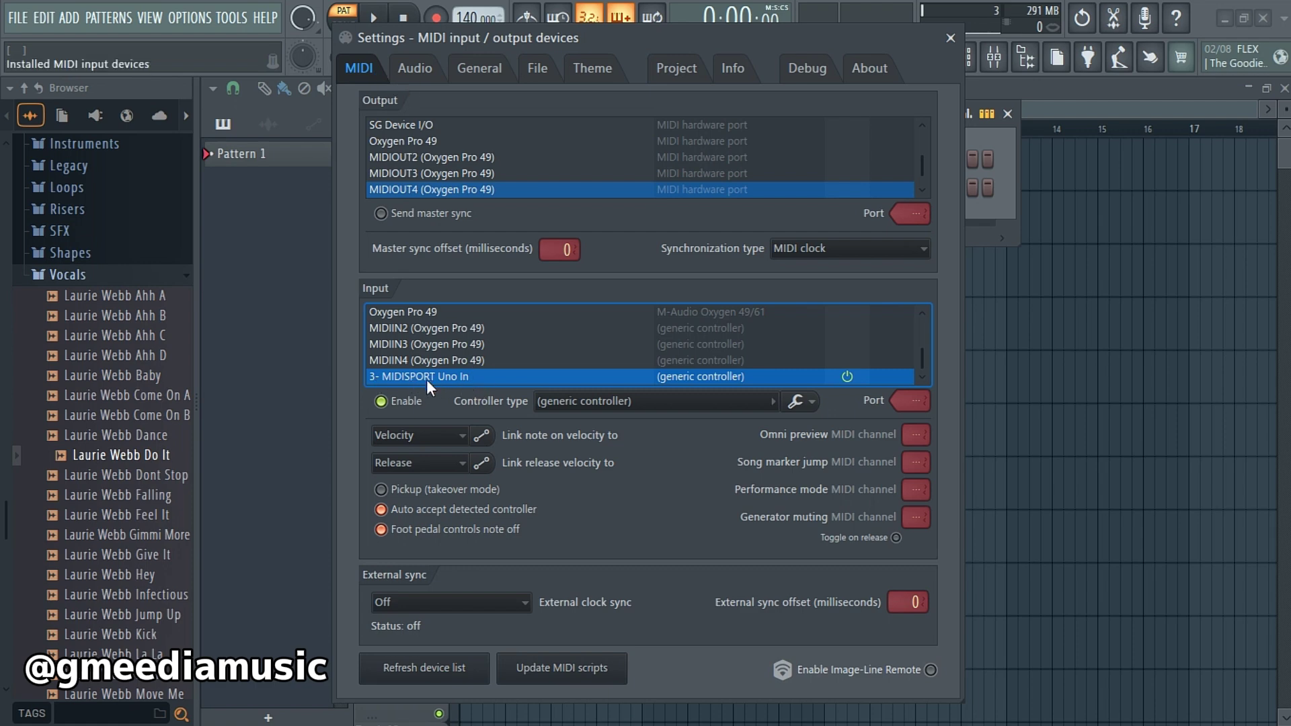
pyautogui.click(383, 401)
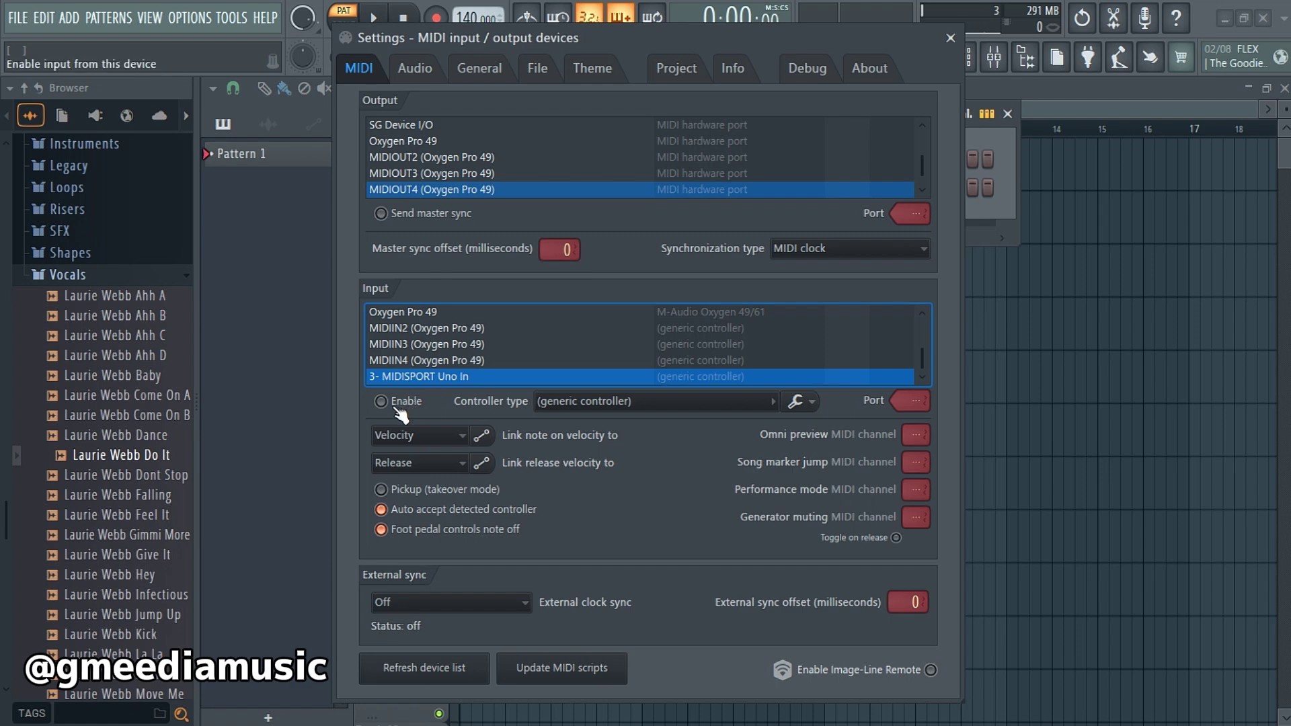
pyautogui.click(388, 406)
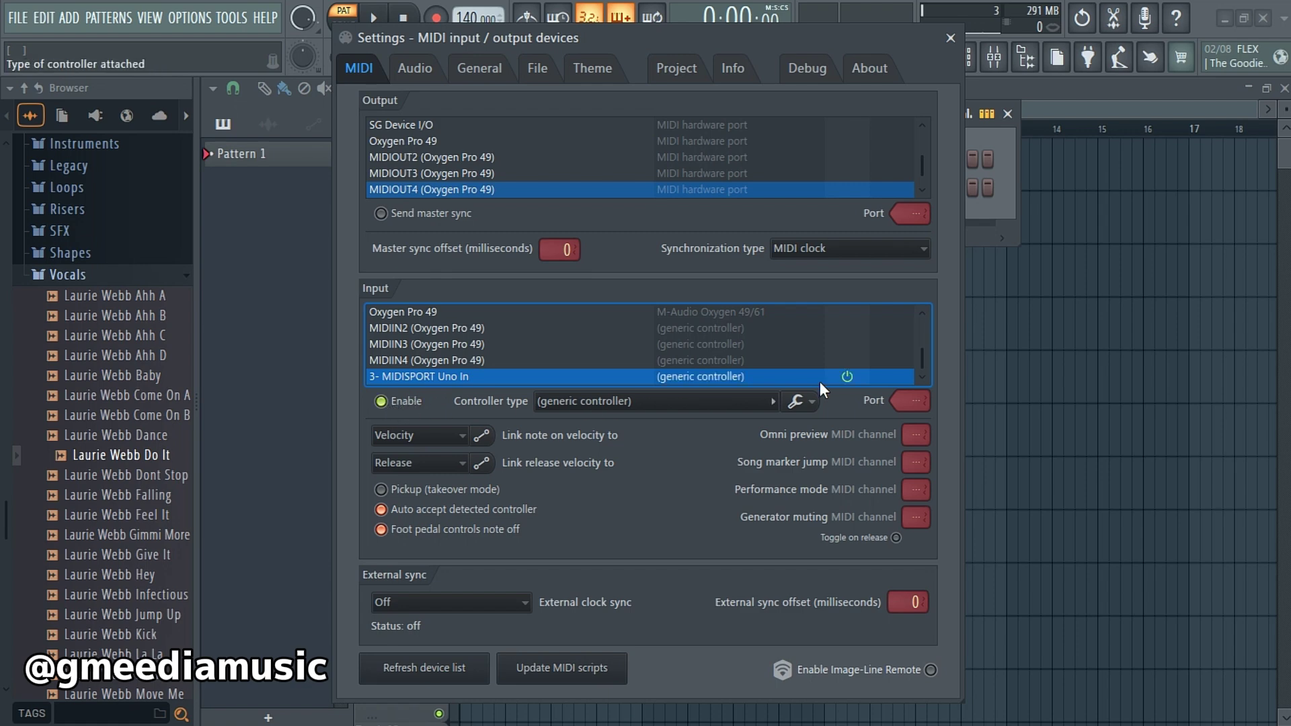
pyautogui.moveTo(925, 359)
pyautogui.mouseDown()
pyautogui.moveTo(923, 328)
pyautogui.moveTo(921, 365)
pyautogui.mouseUp()
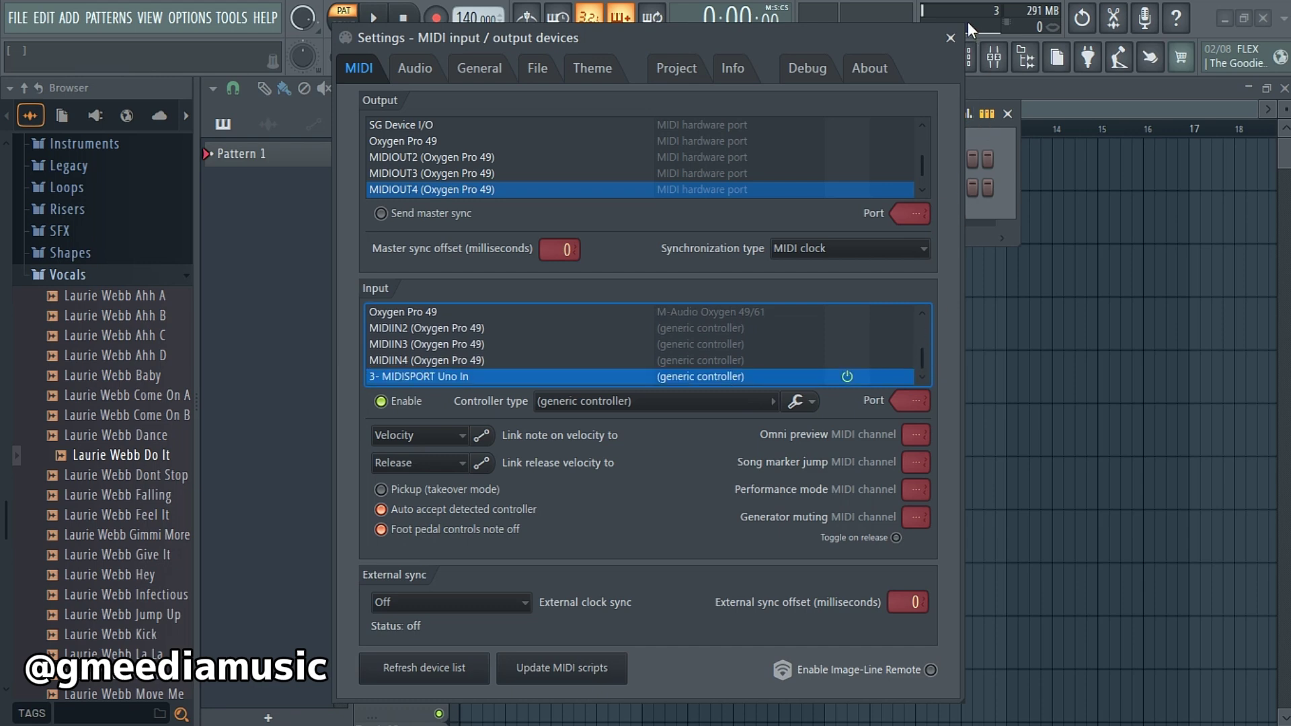
pyautogui.click(950, 38)
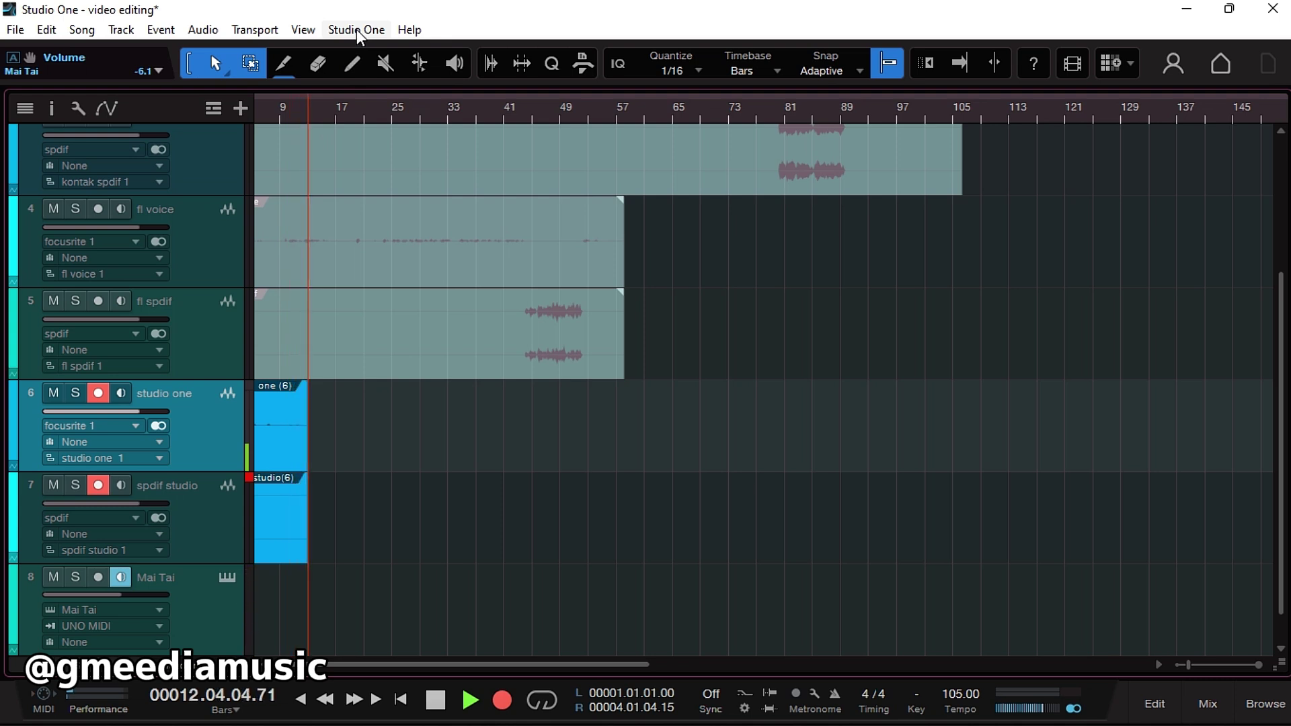
# Step: Open Studio One's Options on the External Devices page listing oxygen pro 49, KORG and UNO MIDI
pyautogui.click(357, 30)
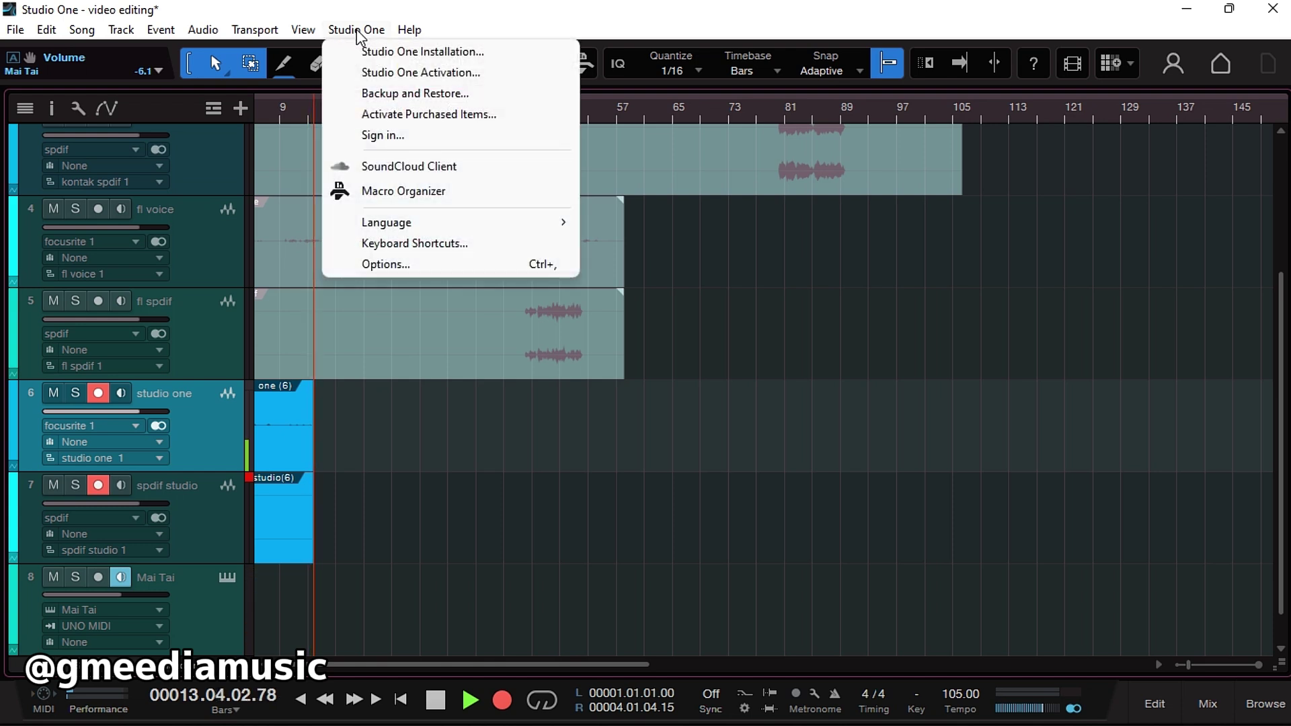
pyautogui.click(381, 265)
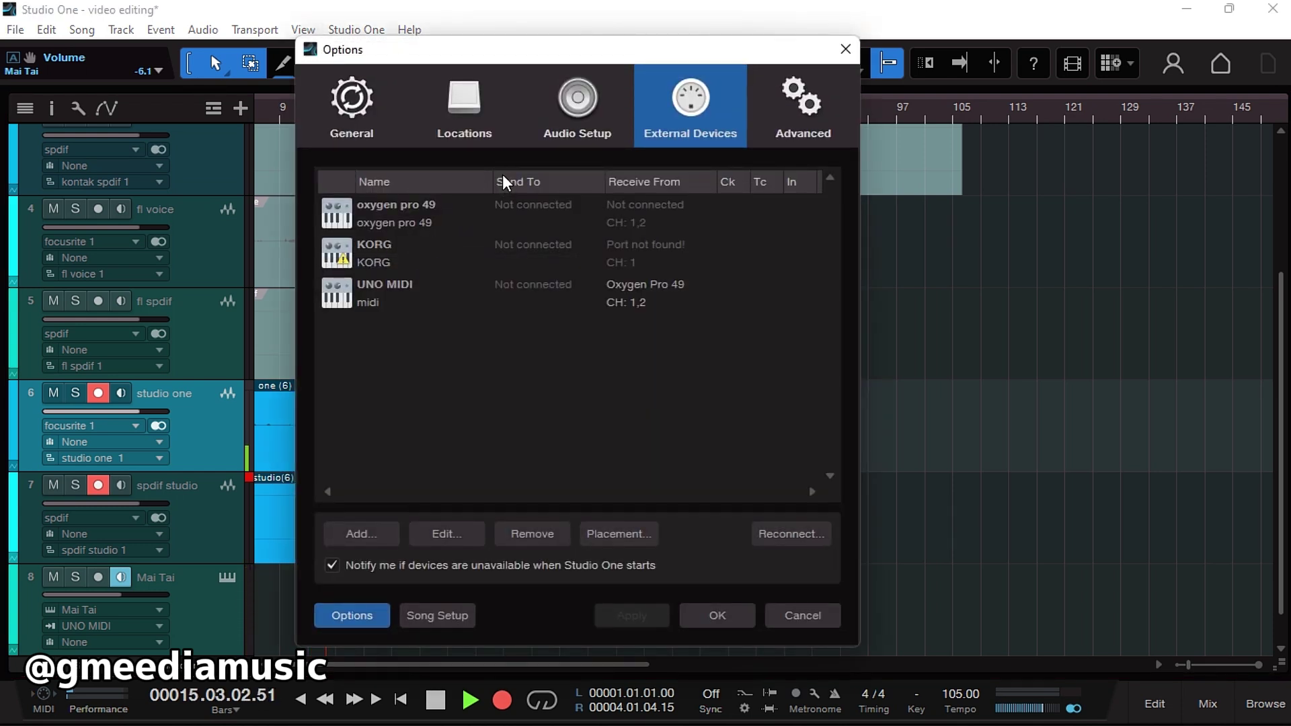
pyautogui.click(546, 128)
pyautogui.click(659, 115)
pyautogui.click(608, 122)
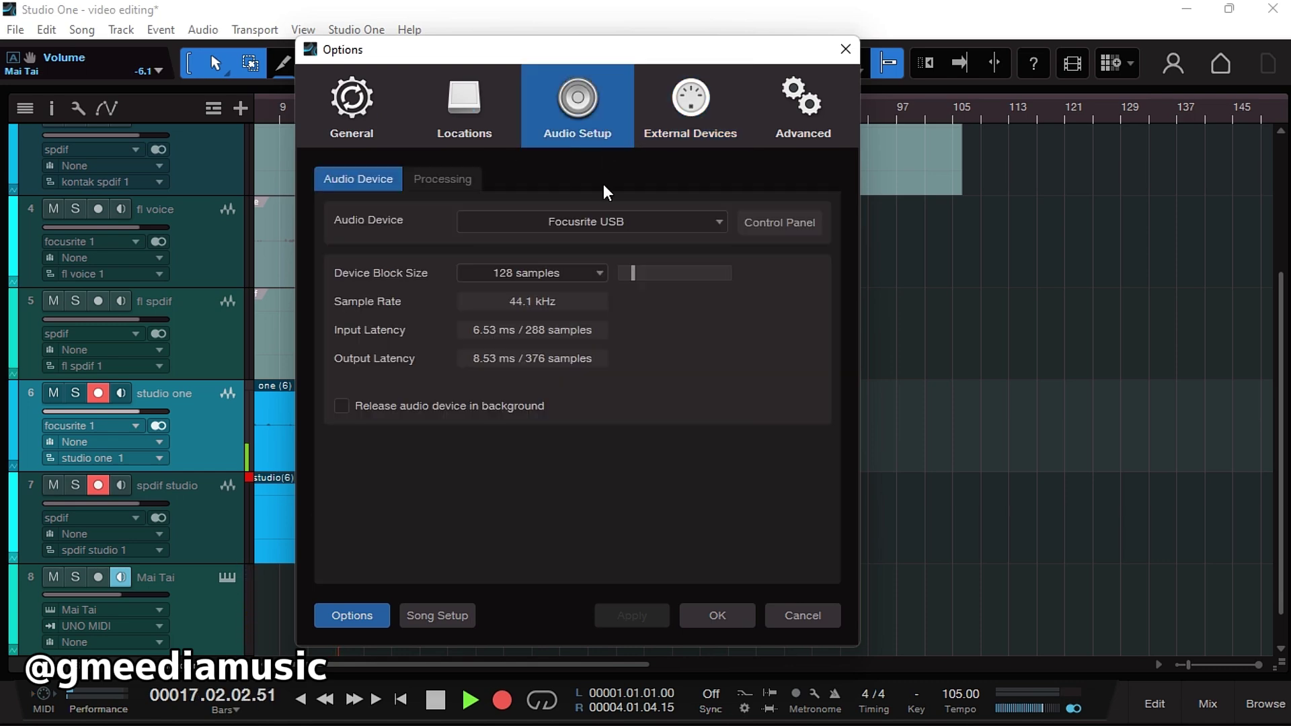
pyautogui.click(679, 123)
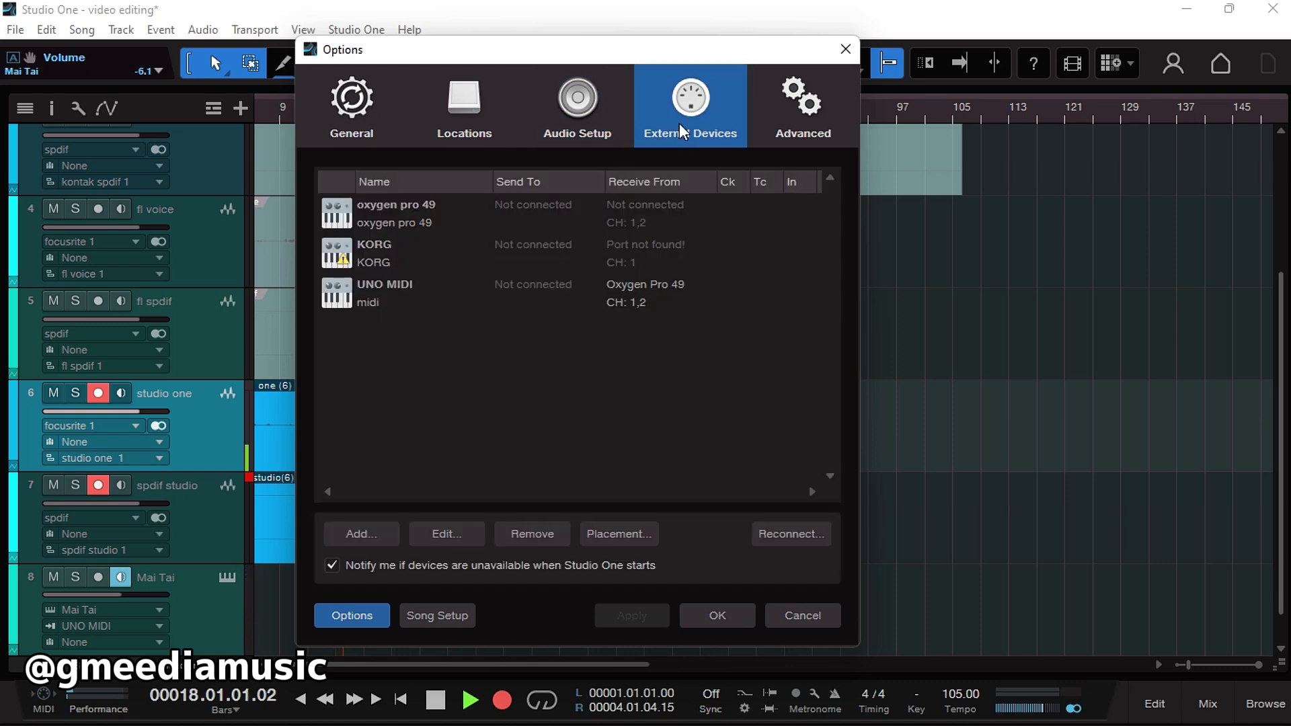
# Step: Add a New Keyboard device named 'uno new' receiving from 3- MIDISPORT Uno In
pyautogui.click(373, 535)
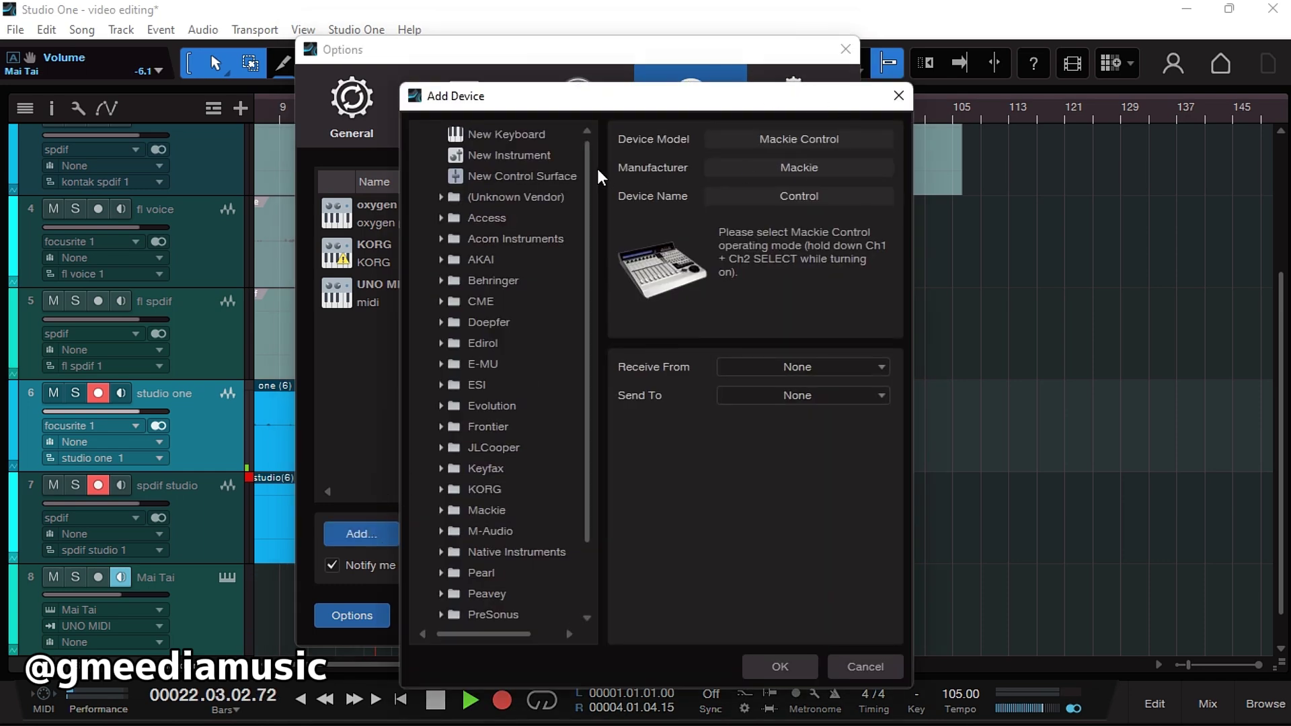
pyautogui.click(531, 137)
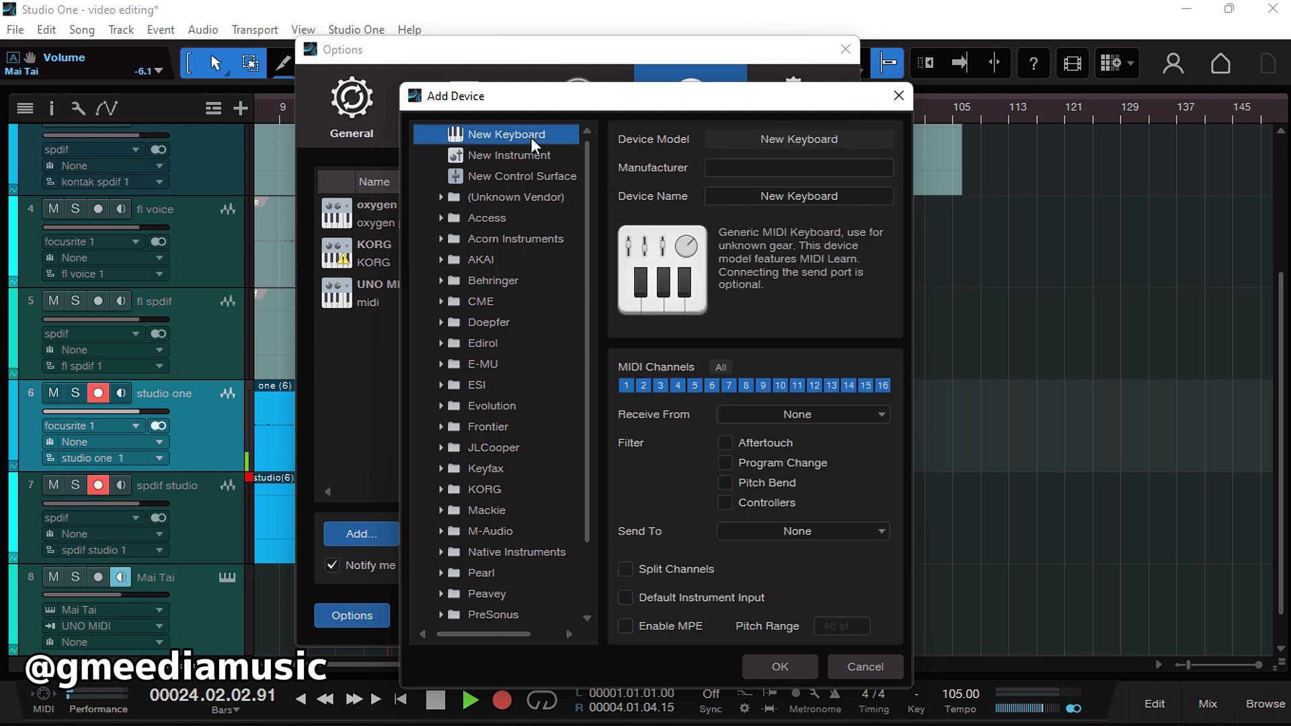
pyautogui.click(838, 198)
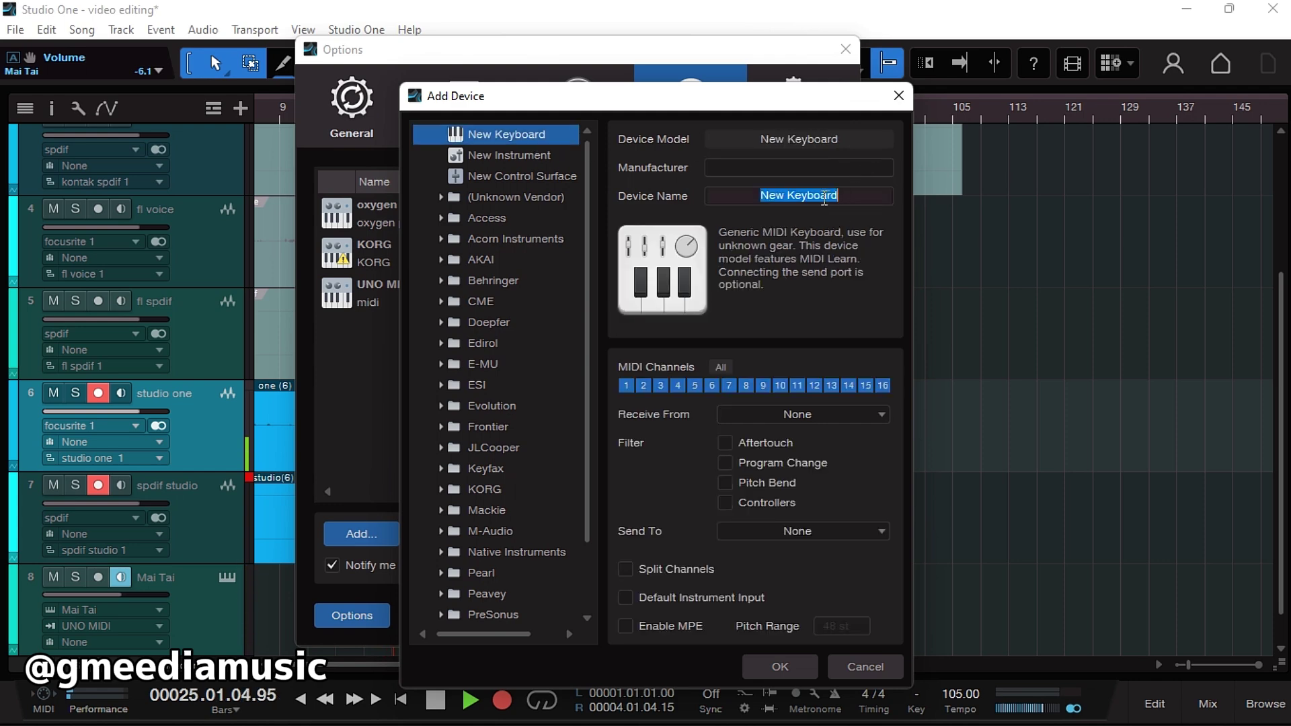
pyautogui.press('BackSpace')
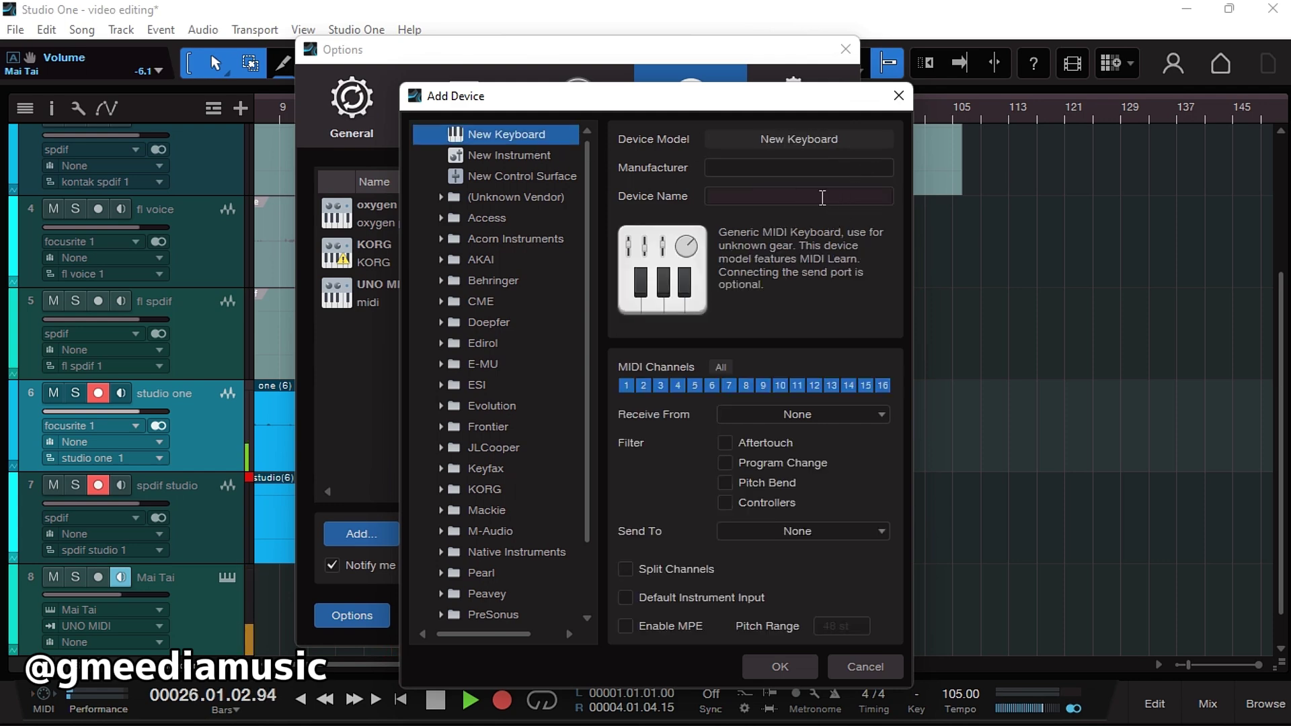
pyautogui.write('m au')
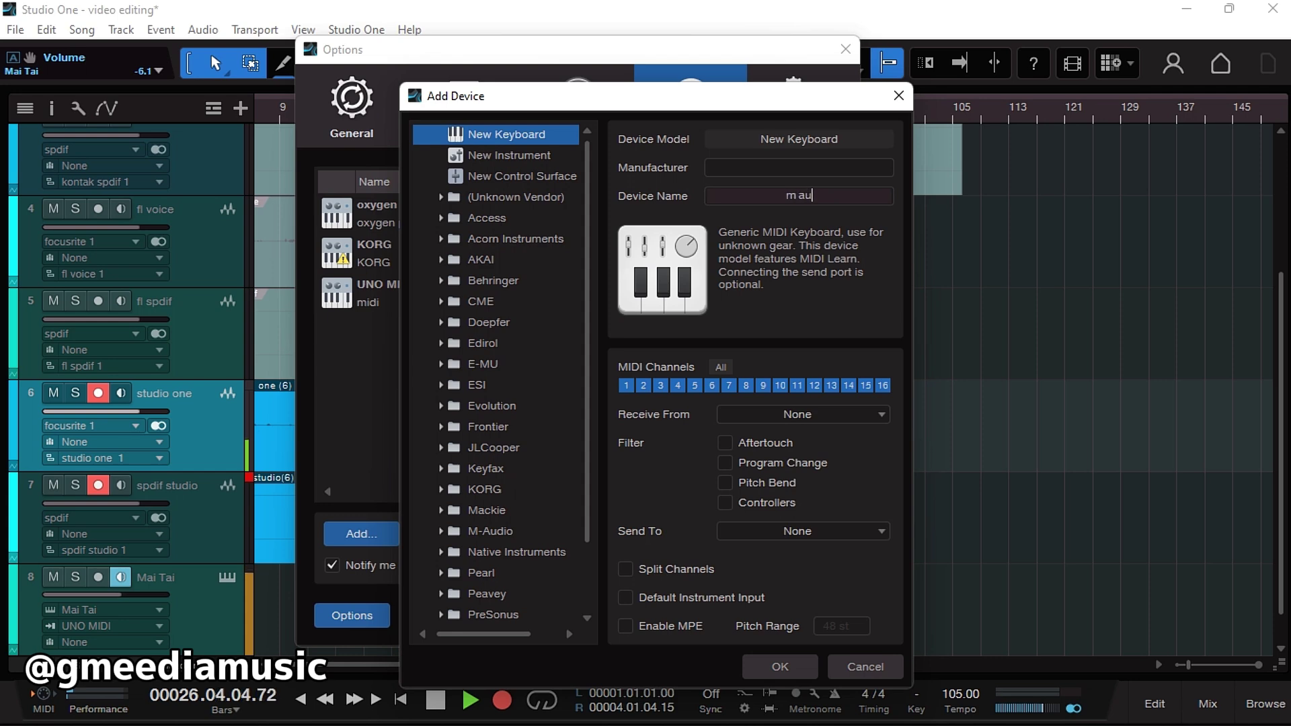
pyautogui.write('dio uno')
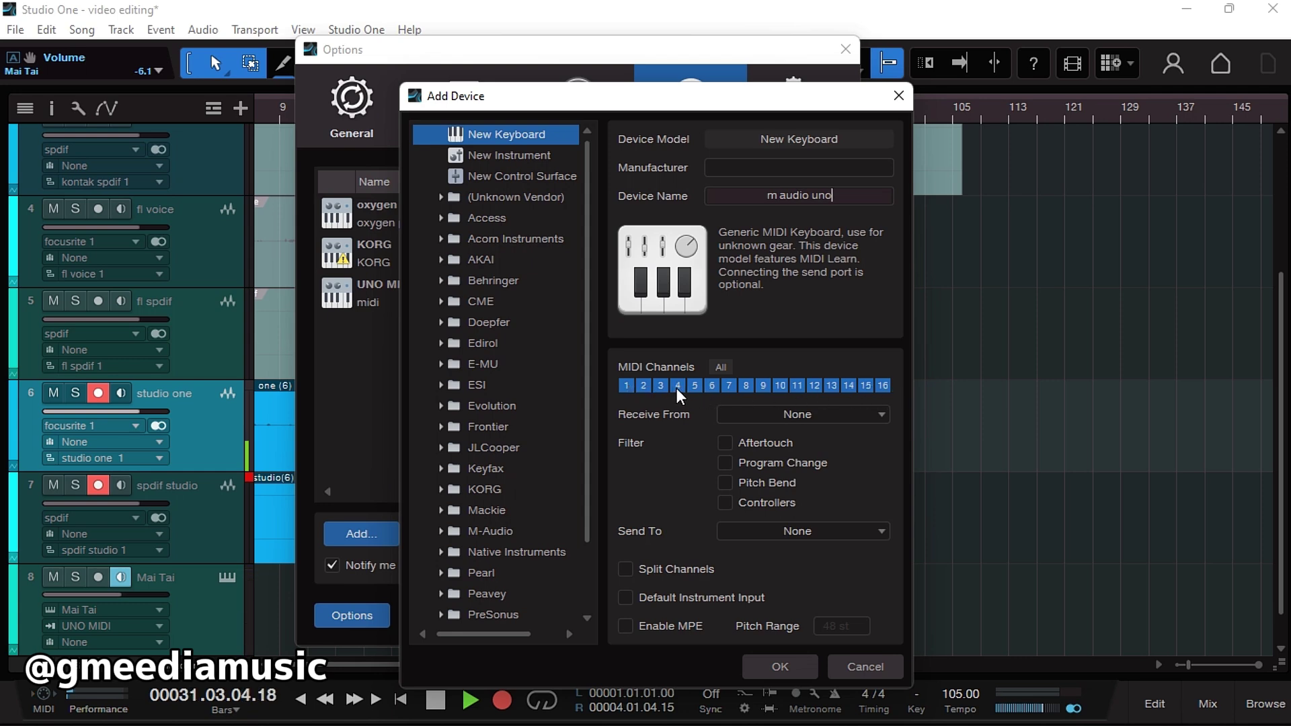
pyautogui.click(832, 415)
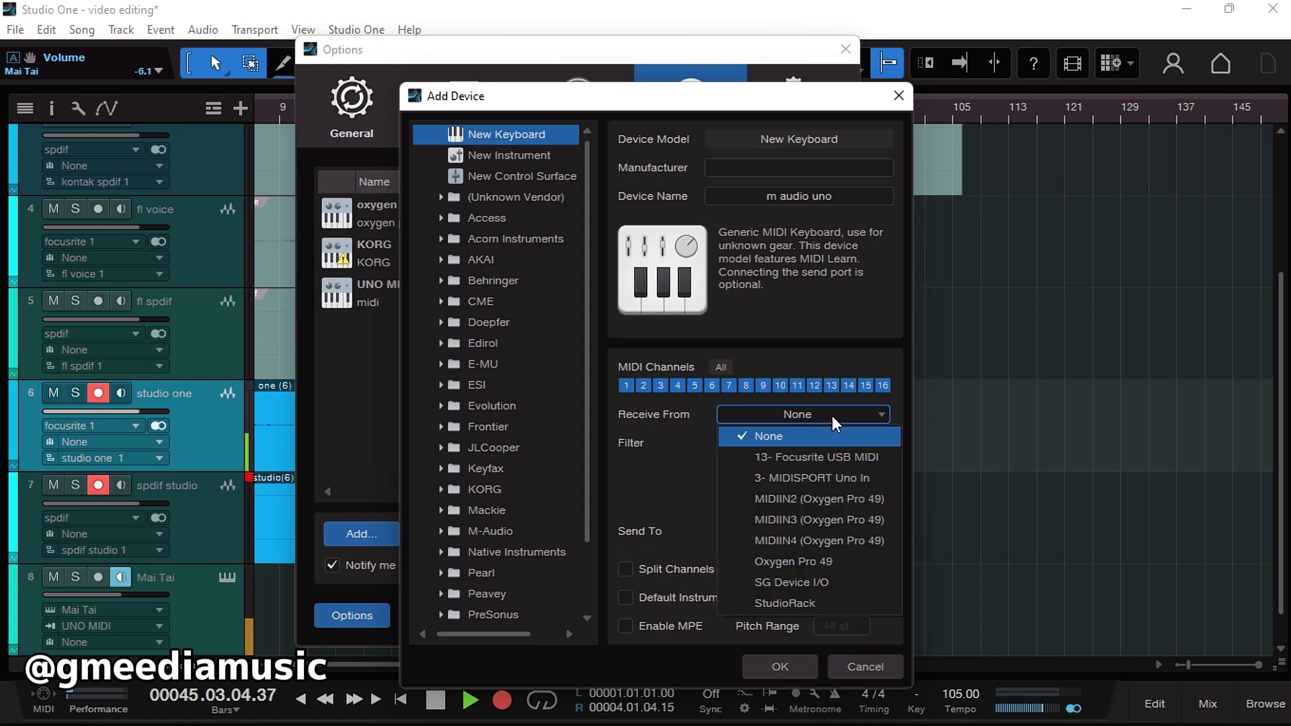
pyautogui.click(829, 478)
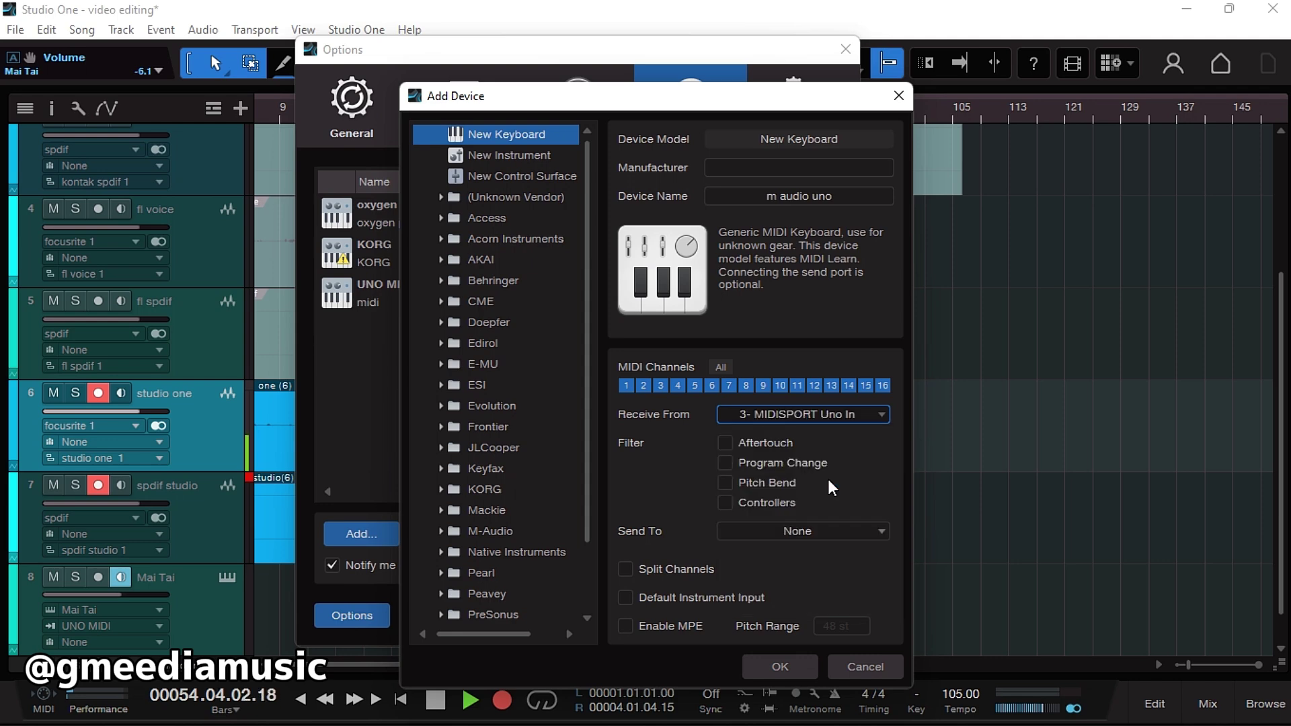
pyautogui.click(848, 197)
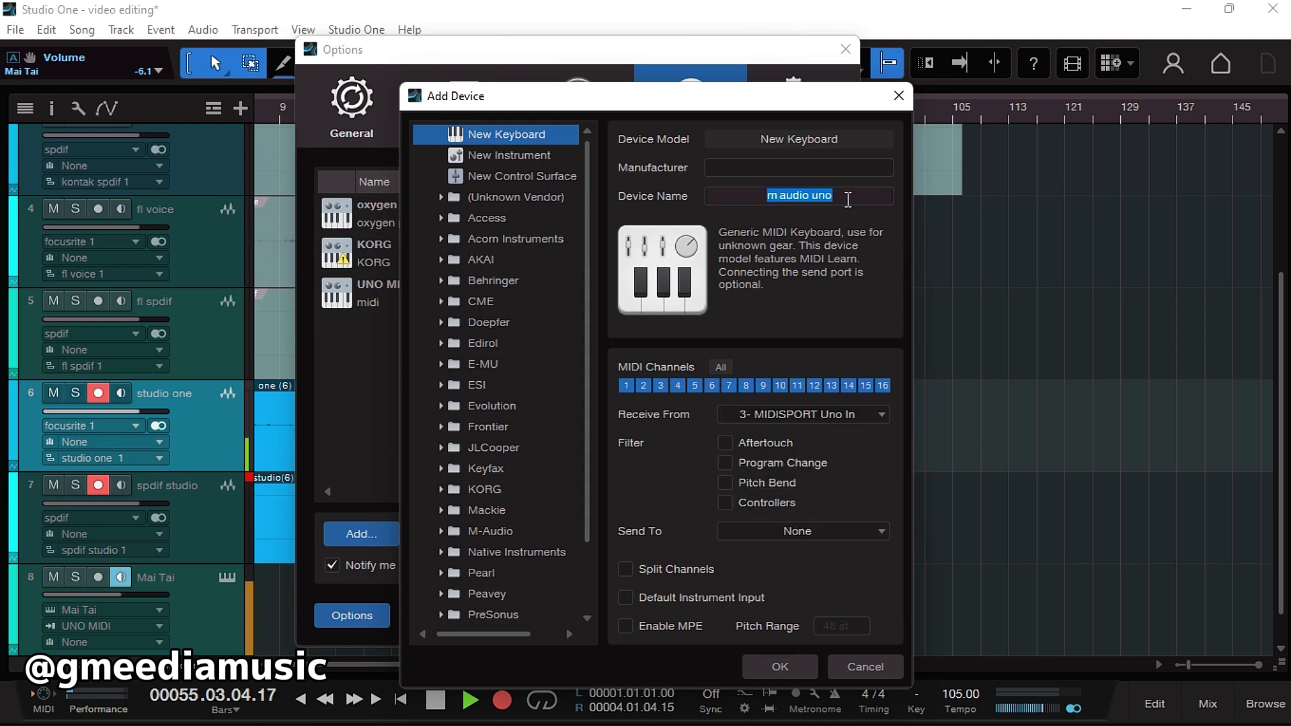
pyautogui.press('BackSpace')
pyautogui.write('un')
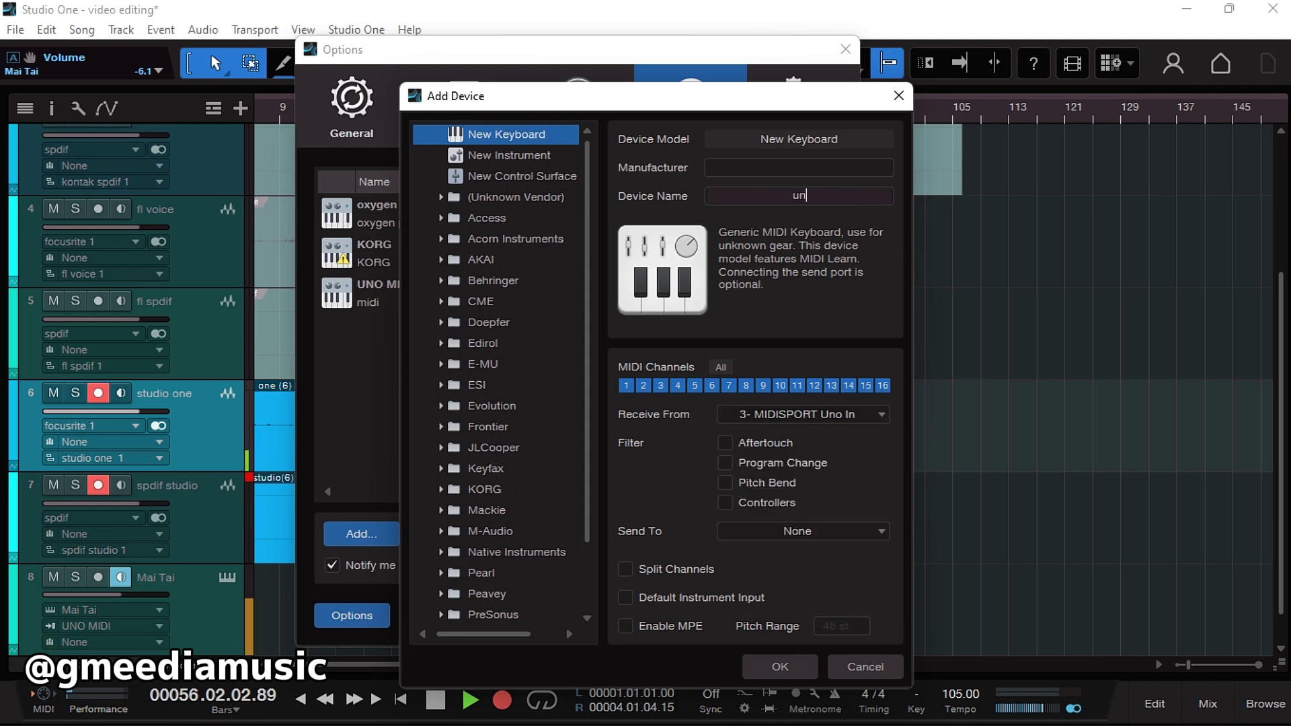
pyautogui.write('o new')
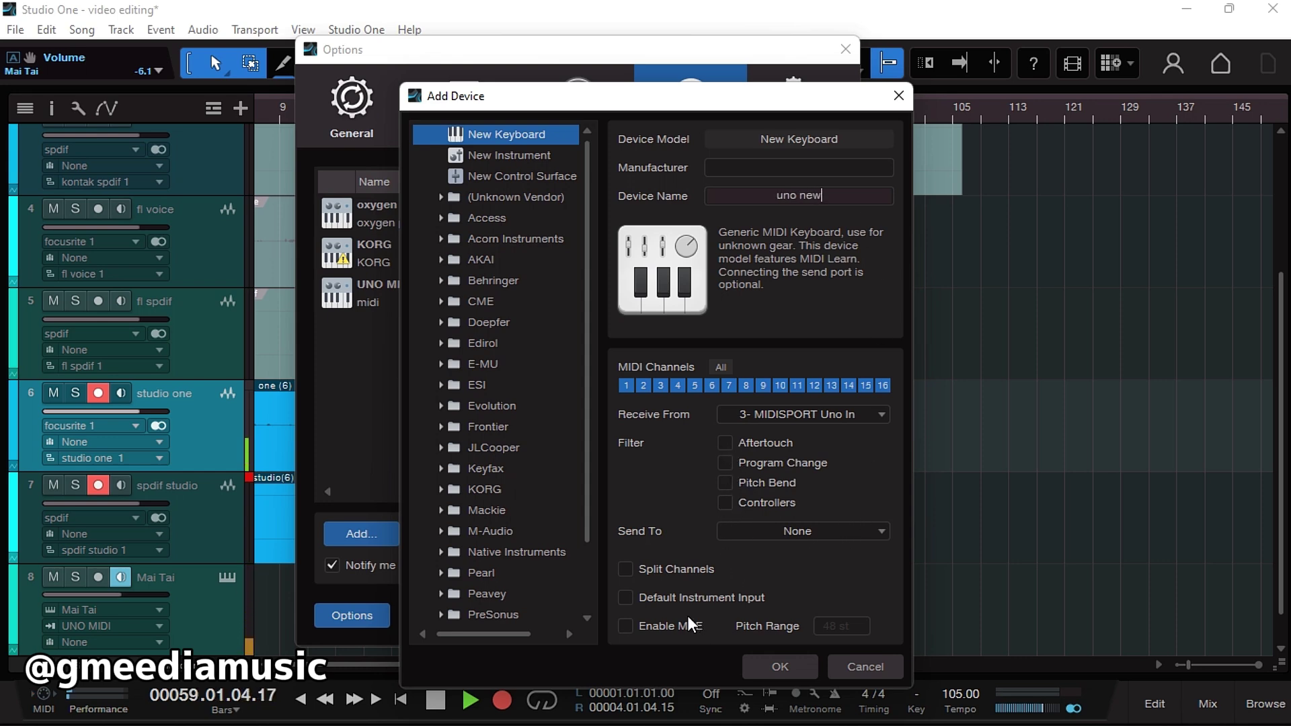
# Step: Confirm the new device, close Options, and set the Mai Tai track's MIDI input to 'uno new'
pyautogui.click(780, 665)
pyautogui.click(780, 664)
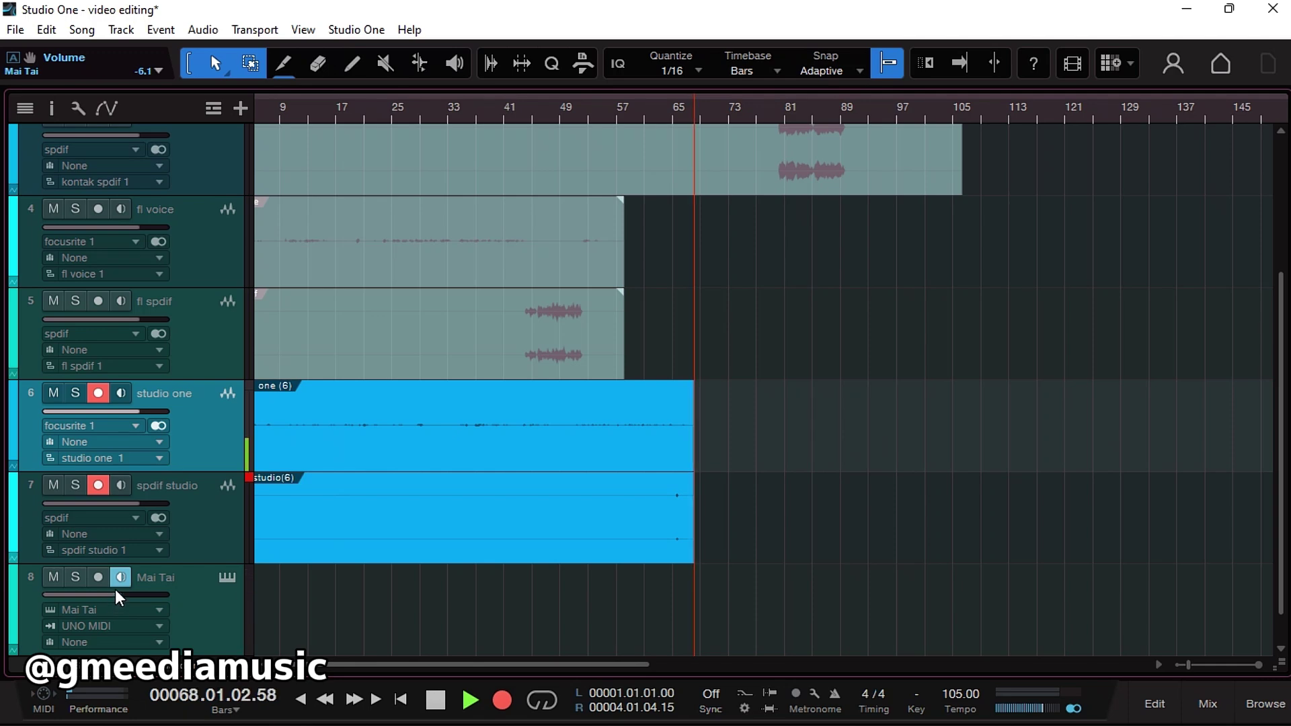
pyautogui.moveTo(115, 592)
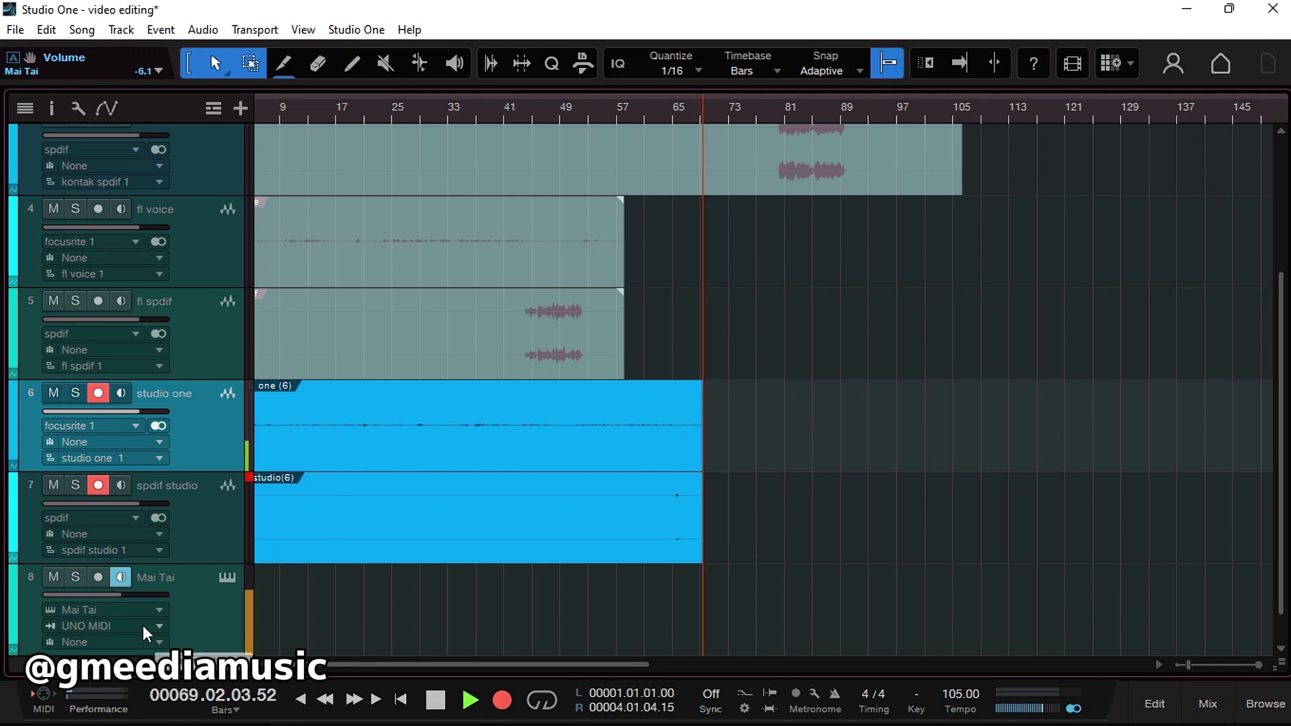
pyautogui.click(143, 626)
pyautogui.click(126, 579)
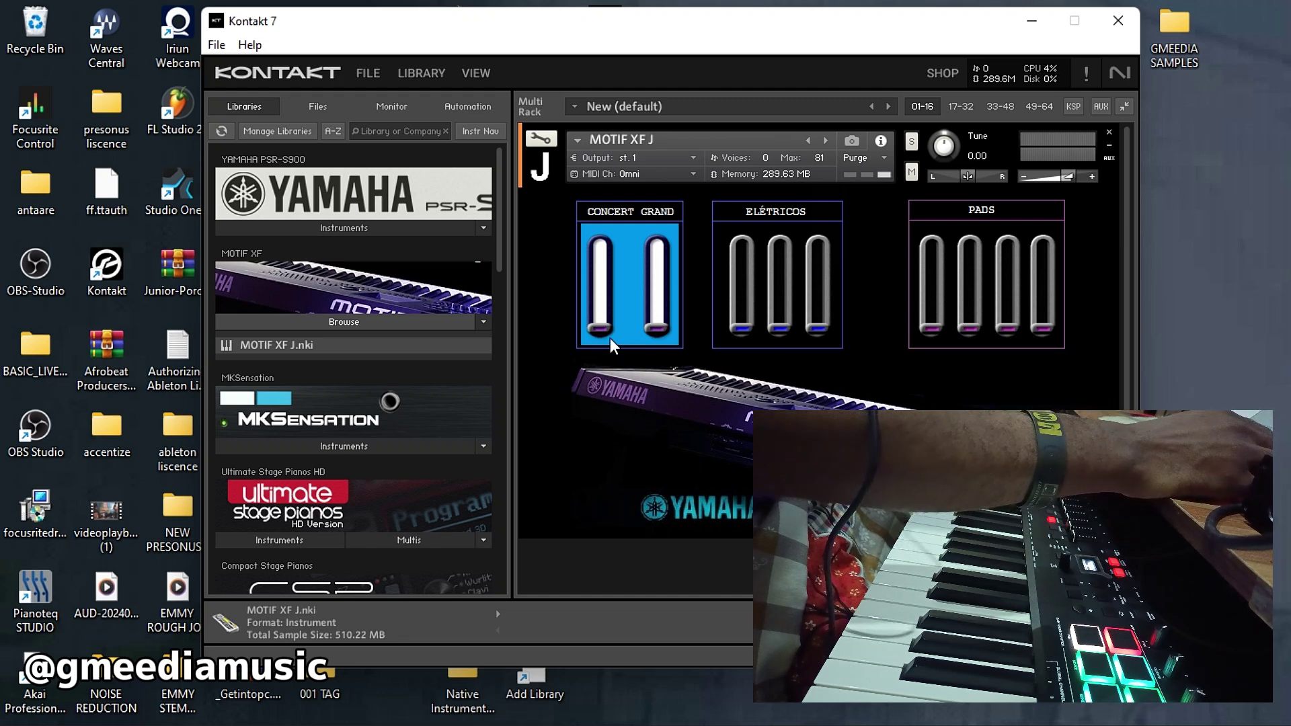
# Step: Replace the two CONCERT GRAND sliders' CC# 12 and CC# 13 assignments with learned keyboard faders
pyautogui.rightClick(607, 305)
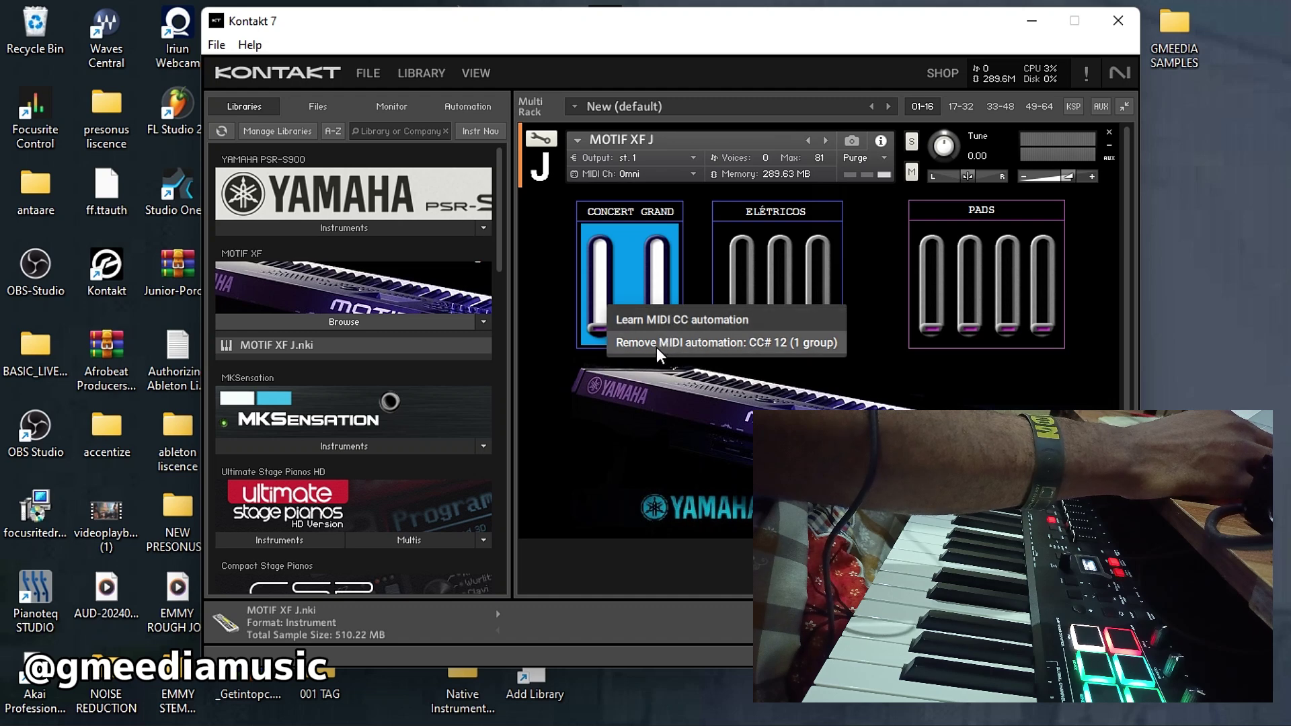
pyautogui.click(694, 342)
pyautogui.rightClick(599, 304)
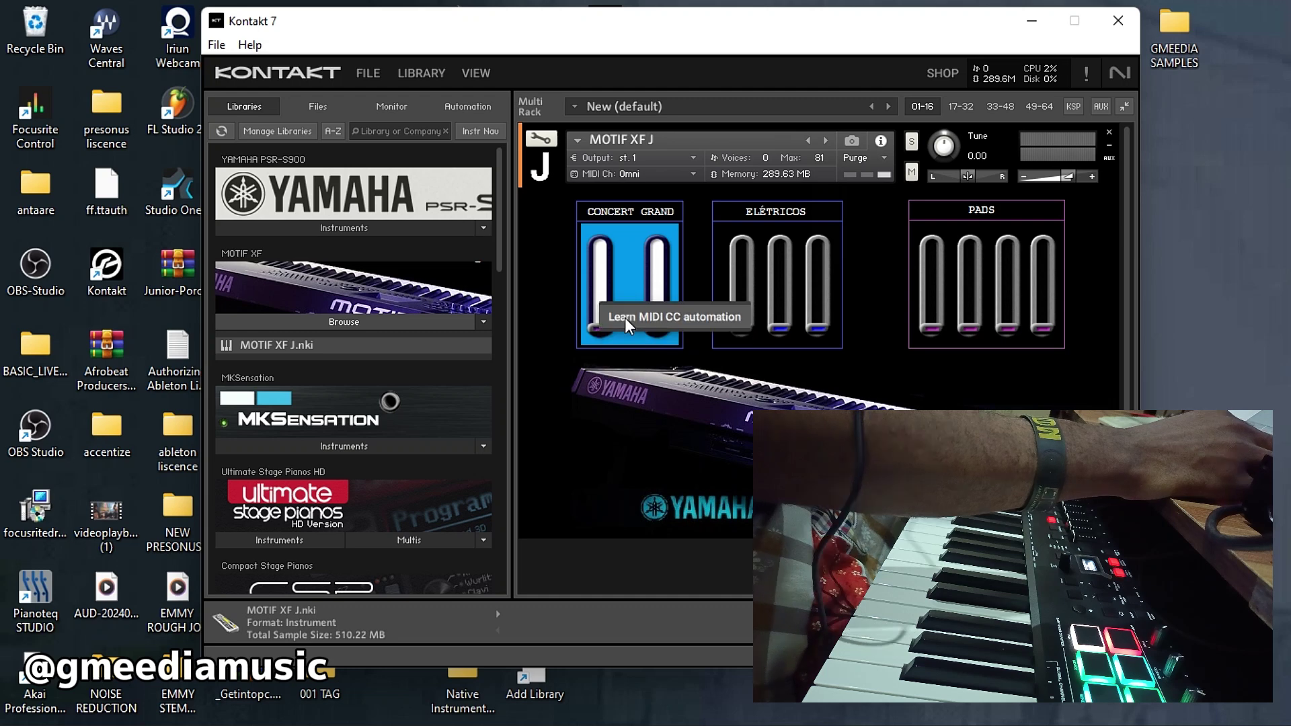
pyautogui.click(626, 317)
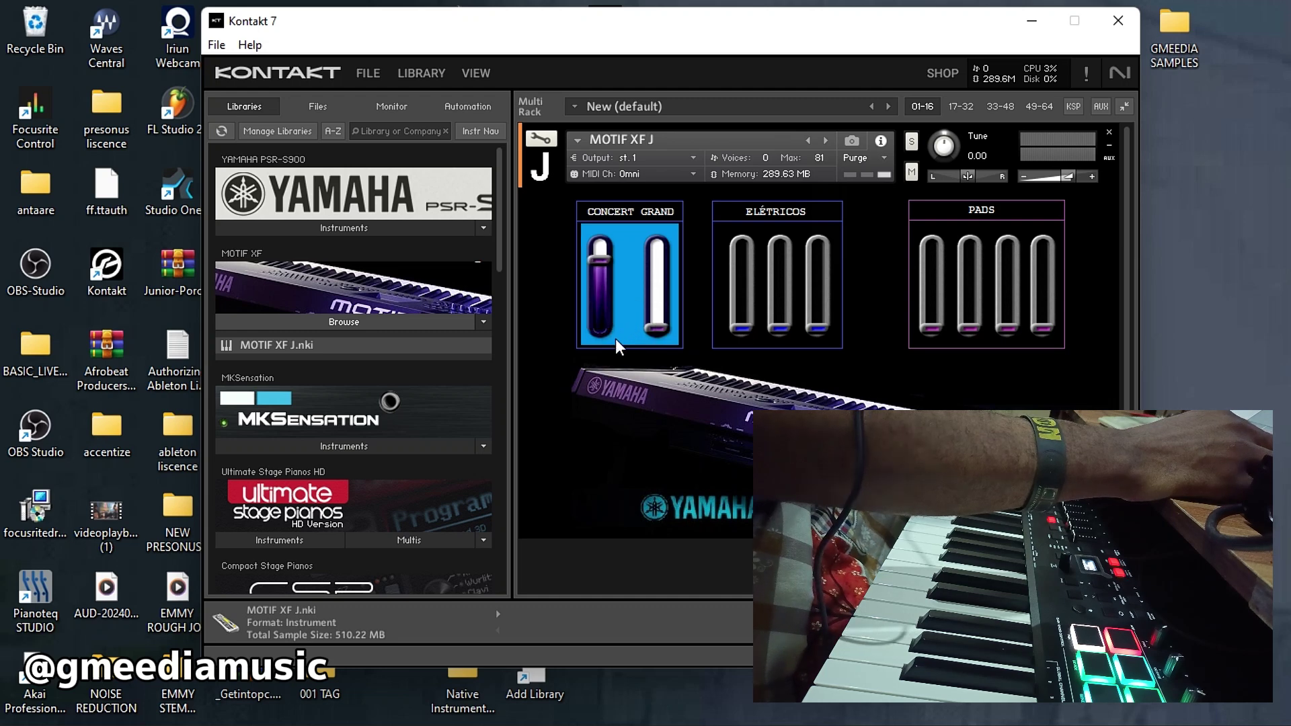
pyautogui.rightClick(657, 325)
pyautogui.click(679, 351)
pyautogui.rightClick(663, 300)
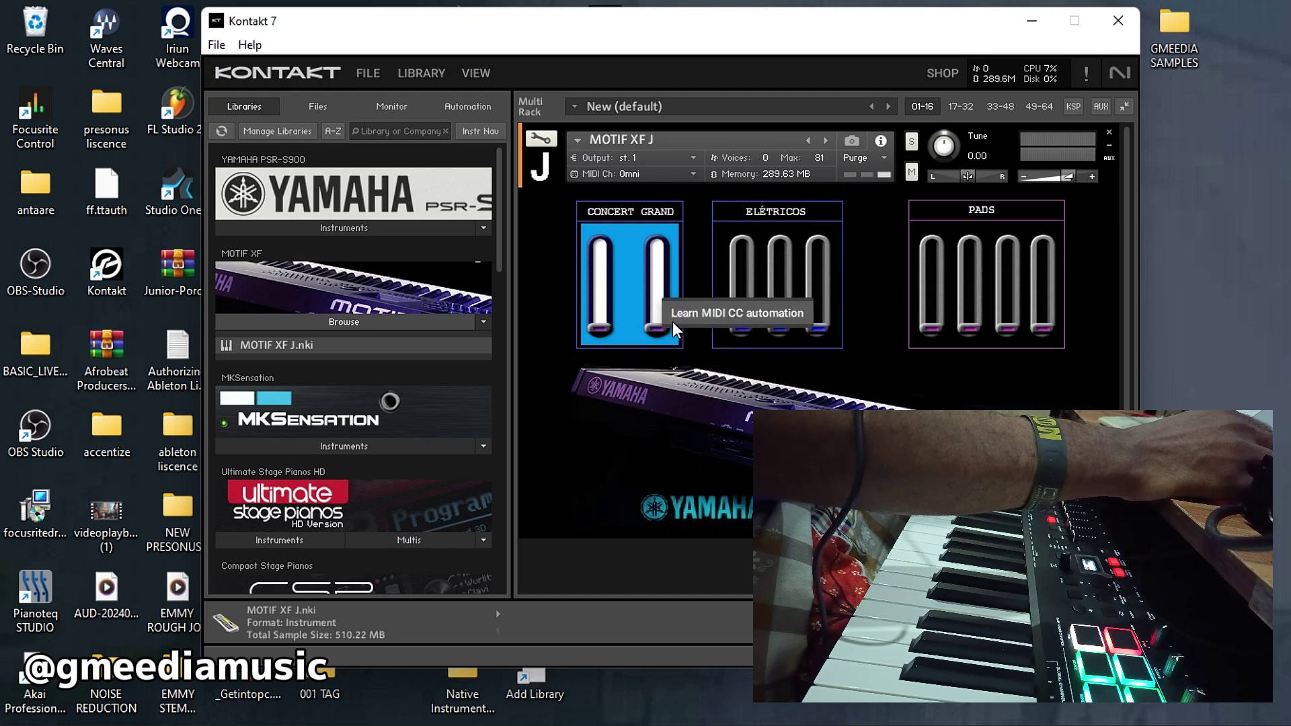
pyautogui.click(687, 317)
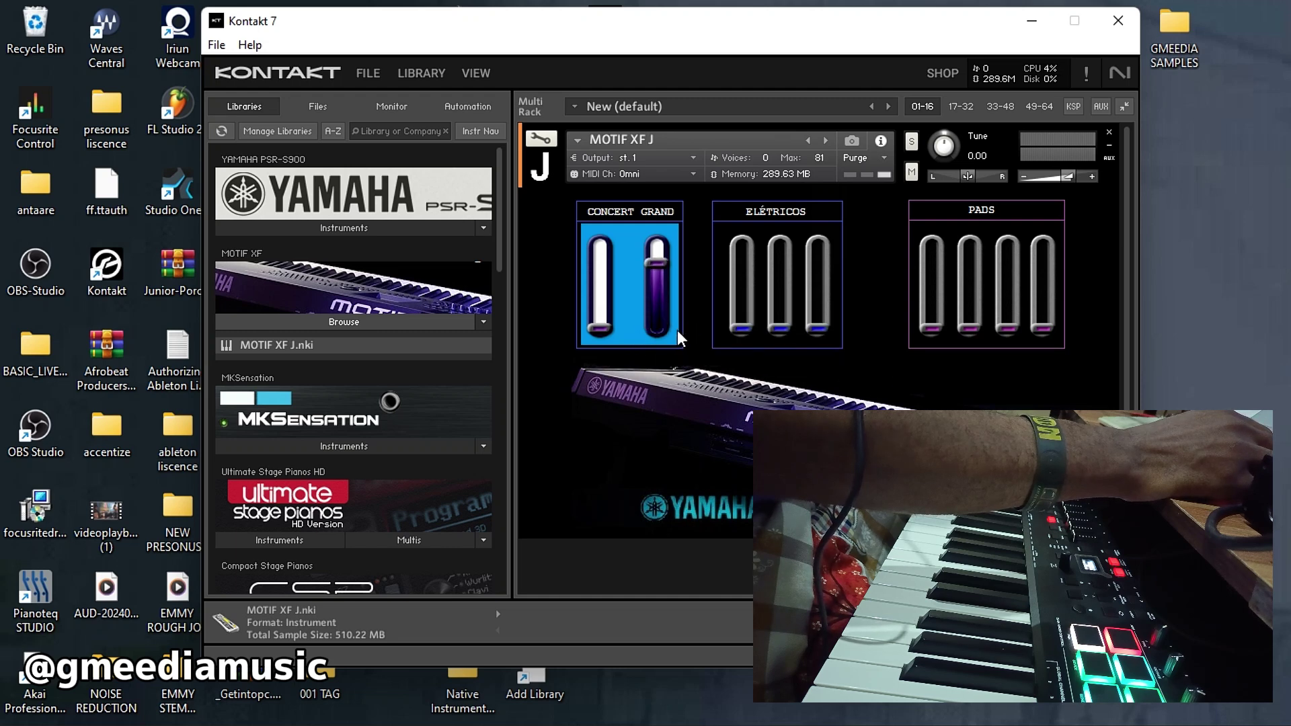
# Step: Replace the three ELÉTRICOS sliders' CC# 14, 15 and 16 assignments with learned keyboard faders
pyautogui.rightClick(740, 327)
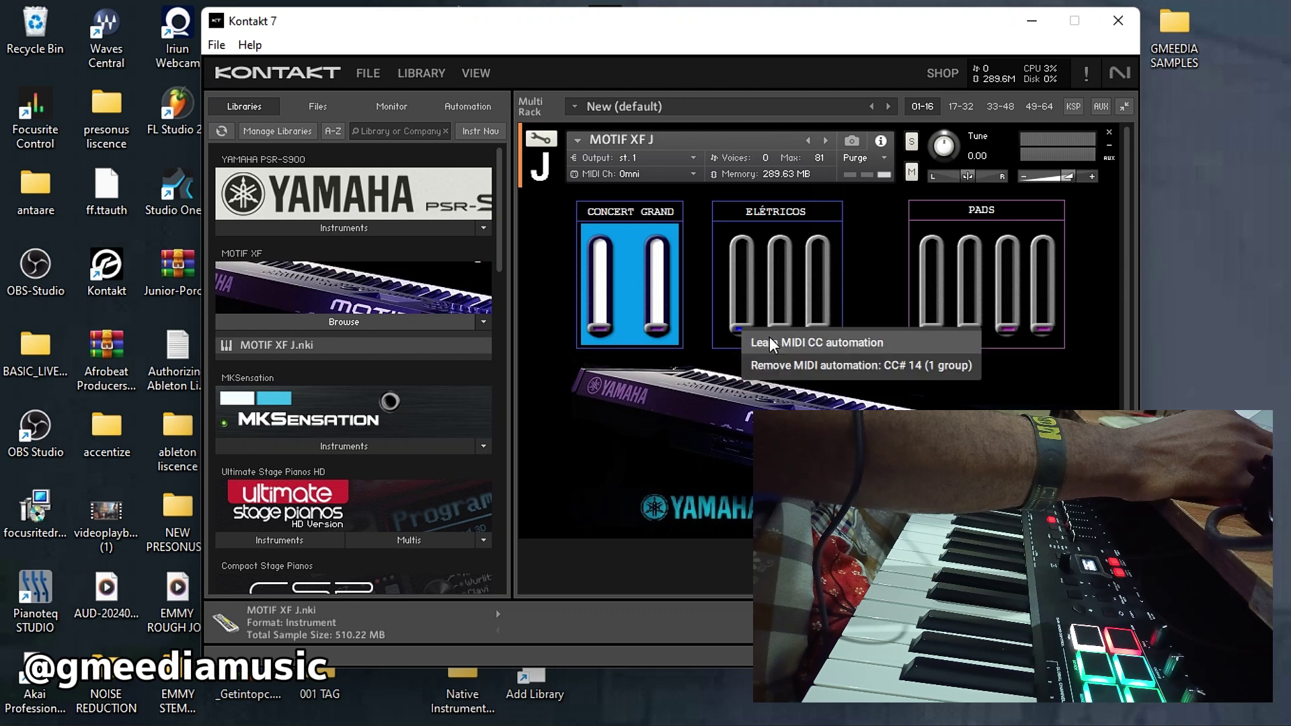
pyautogui.click(780, 365)
pyautogui.rightClick(735, 302)
pyautogui.click(761, 318)
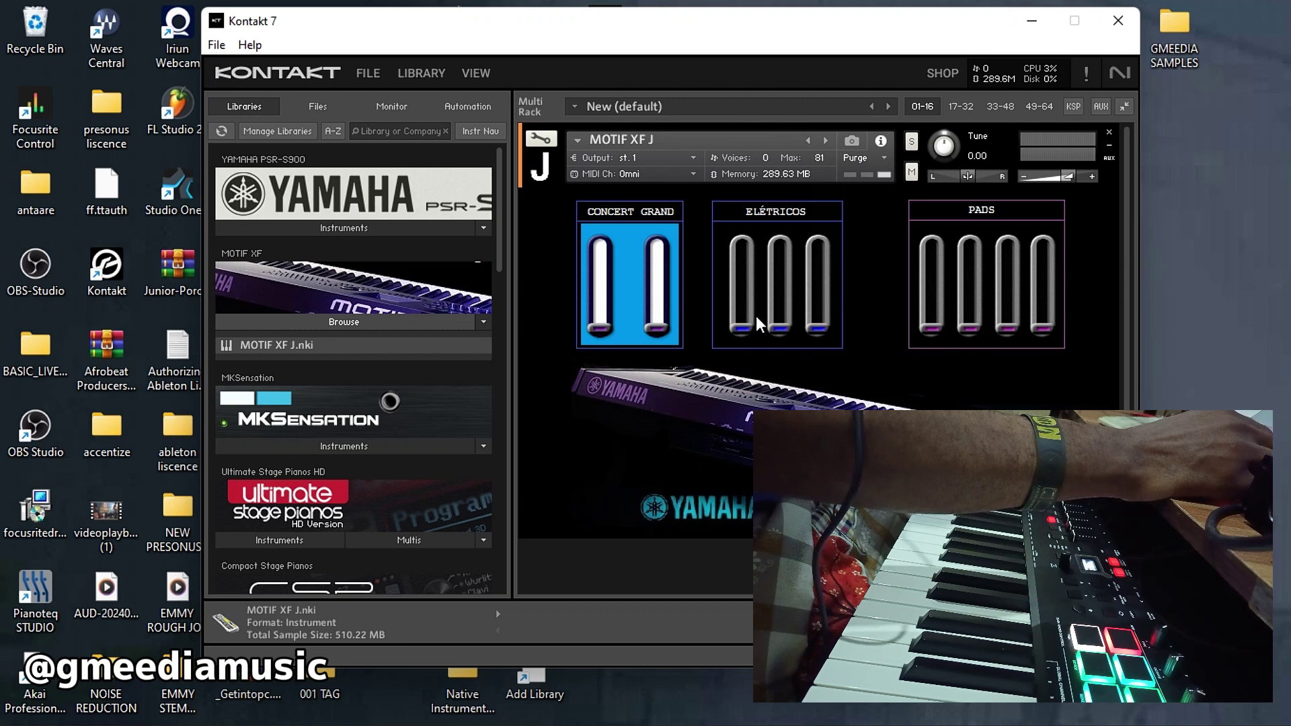
pyautogui.rightClick(780, 327)
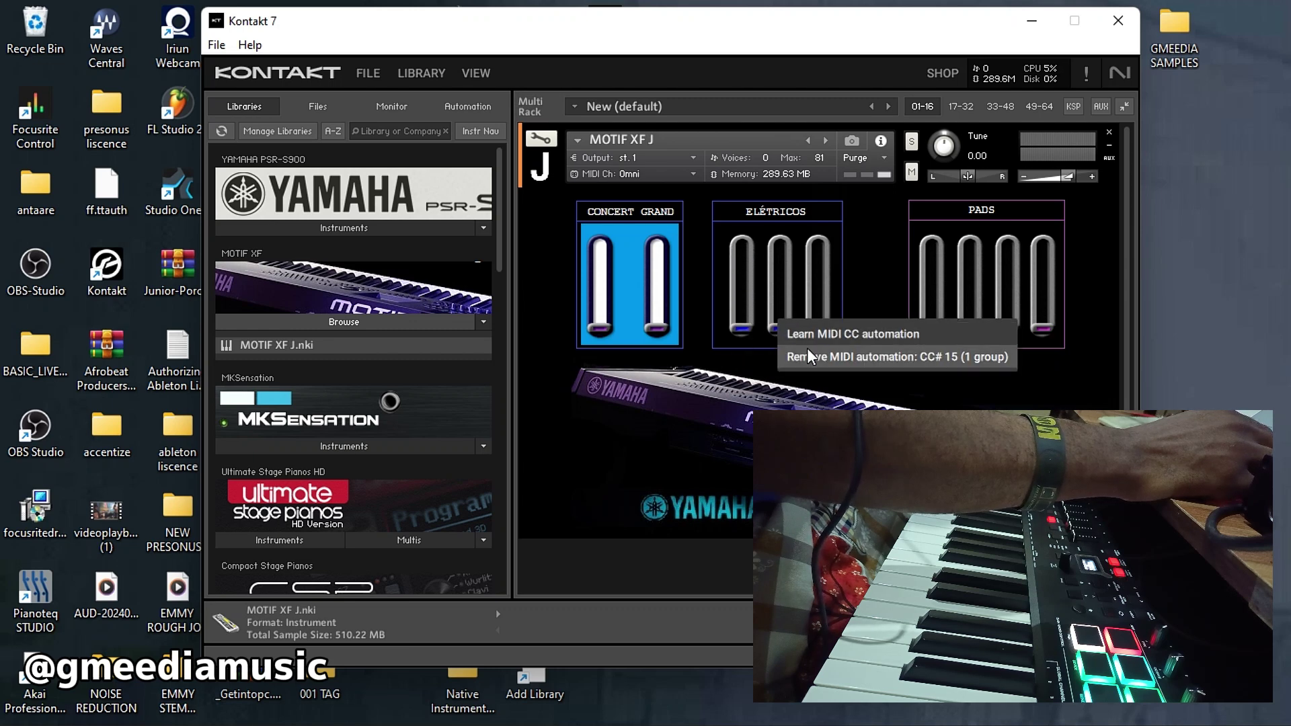
pyautogui.click(809, 355)
pyautogui.rightClick(788, 316)
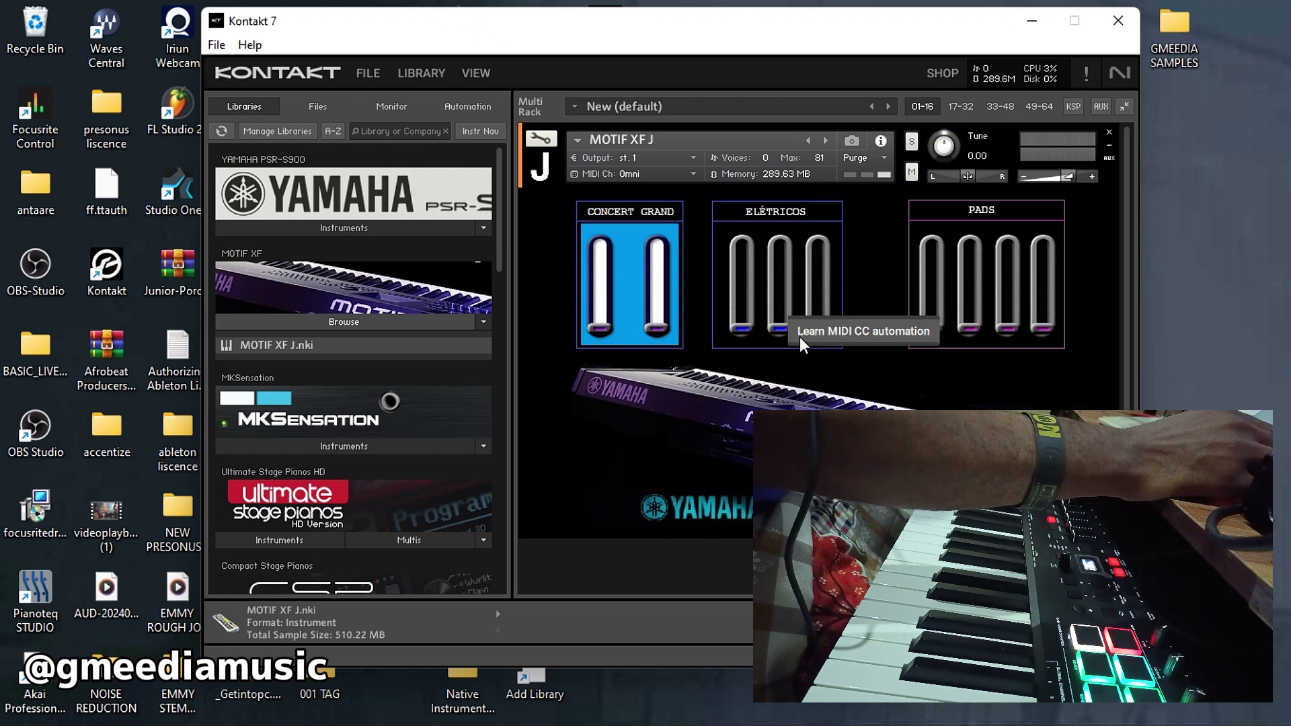
pyautogui.click(803, 335)
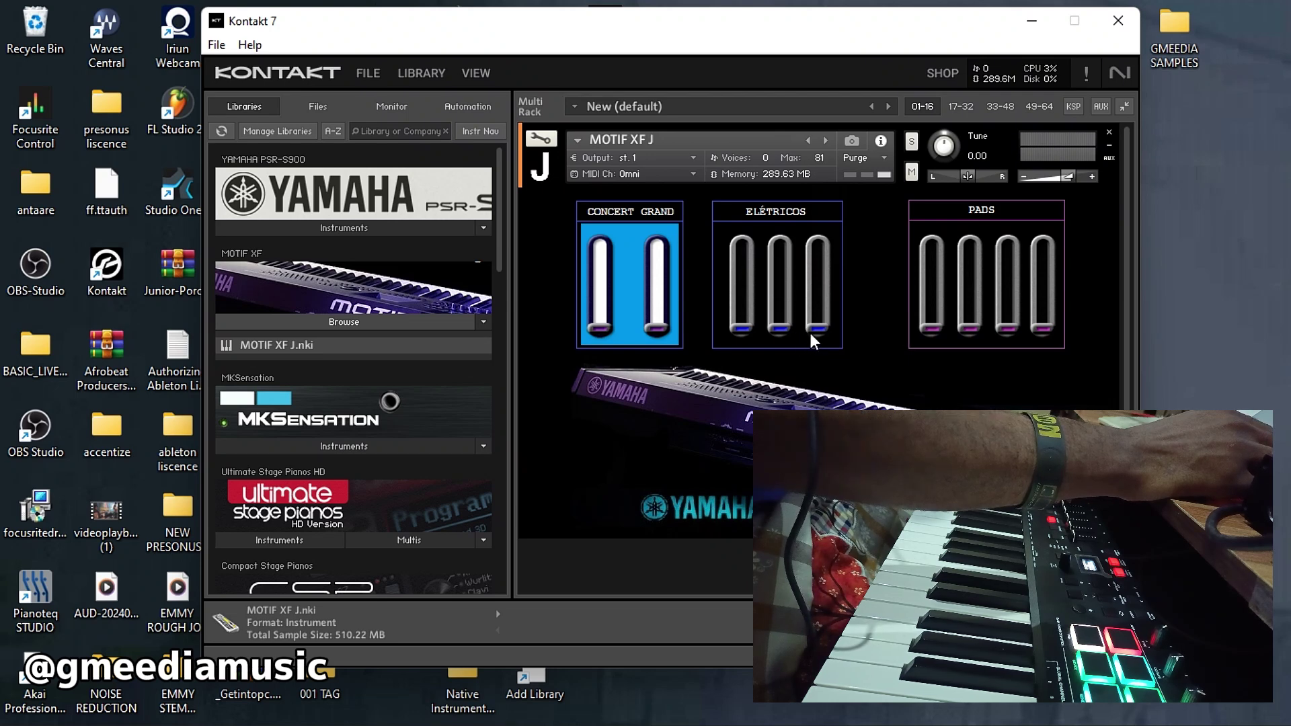
pyautogui.rightClick(813, 325)
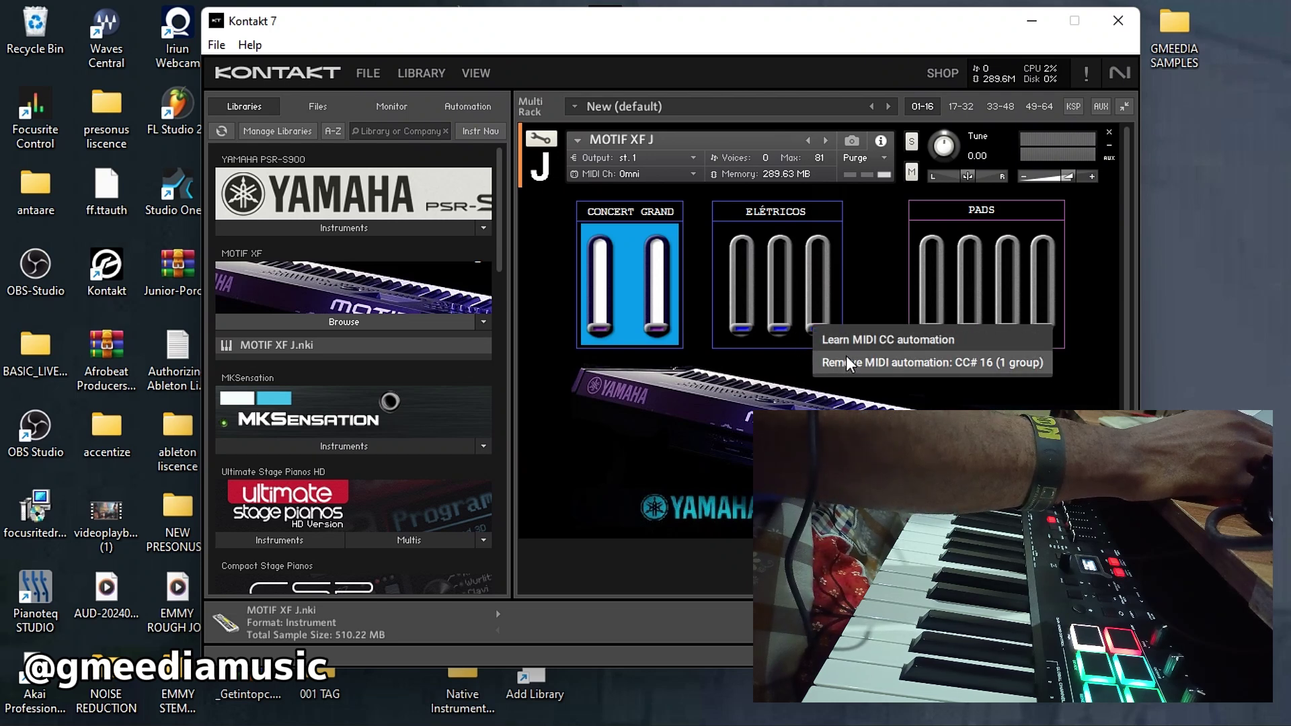
pyautogui.click(846, 357)
pyautogui.rightClick(831, 326)
pyautogui.click(837, 340)
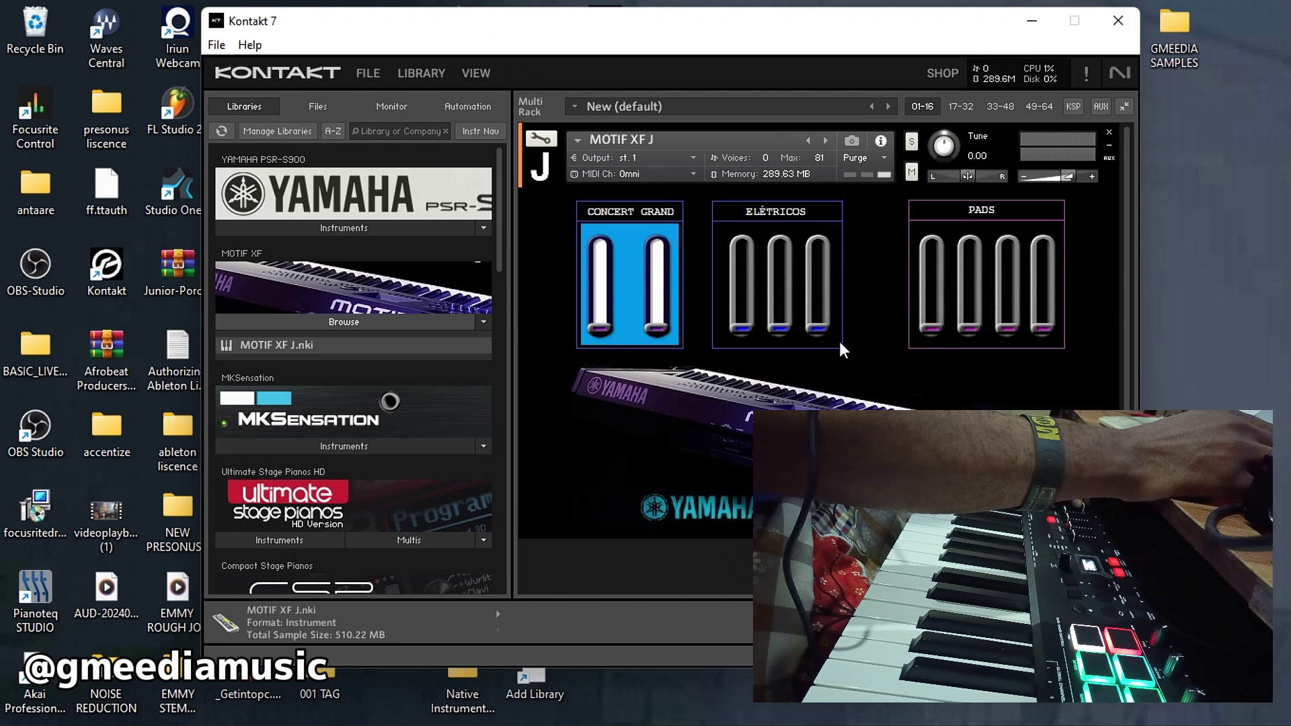
# Step: Clear the first PADS slider's CC# 22 and MIDI-learn keyboard faders for the first two PADS sliders
pyautogui.rightClick(940, 321)
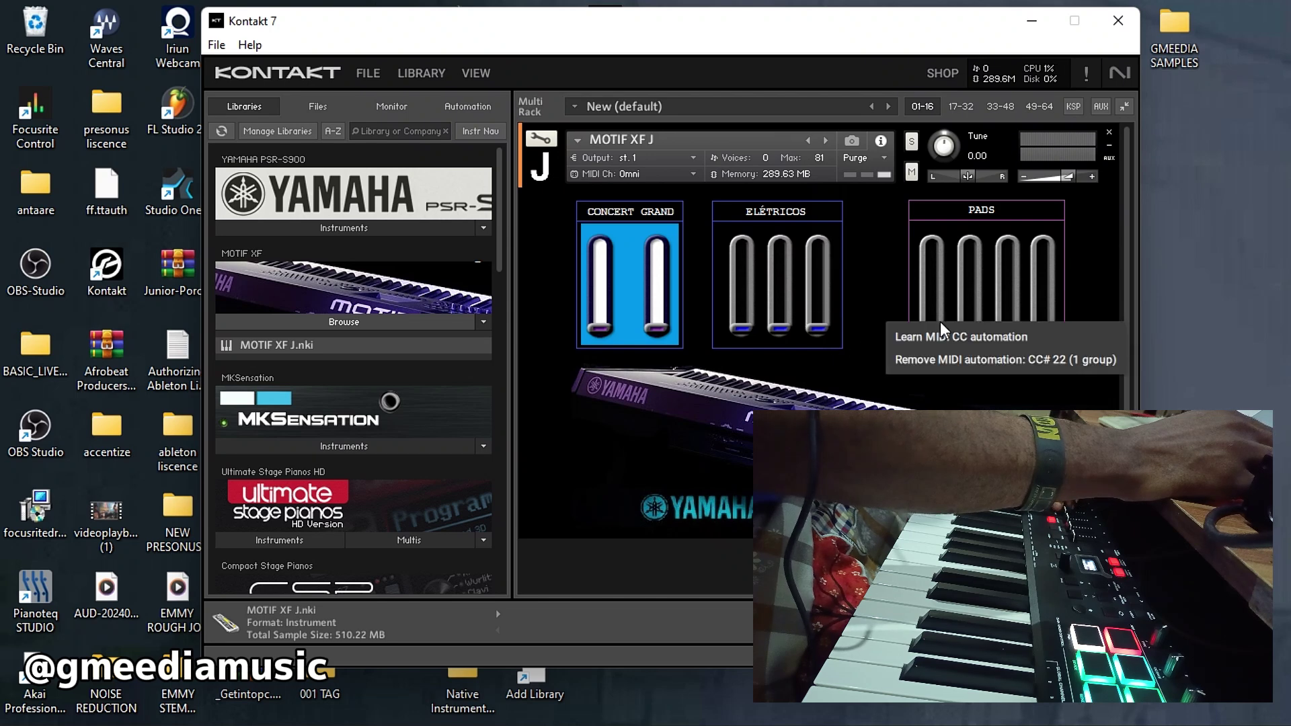
pyautogui.click(938, 352)
pyautogui.rightClick(933, 312)
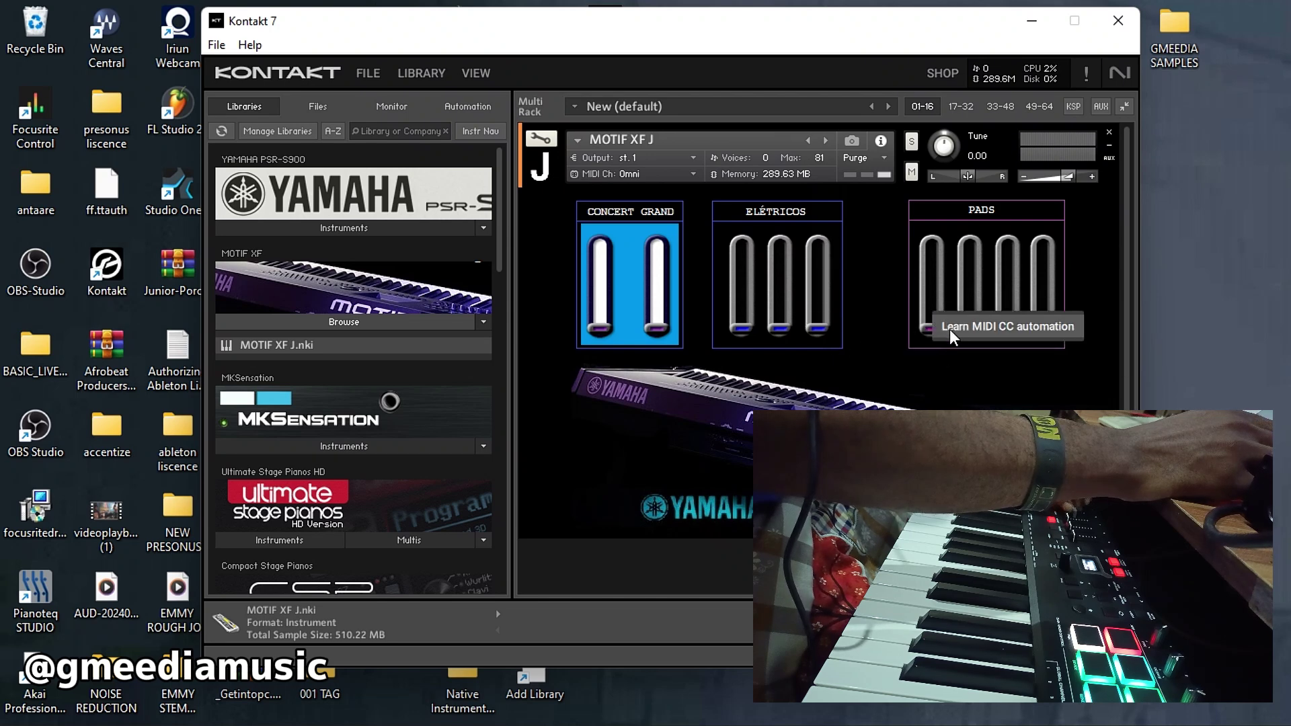
pyautogui.click(949, 329)
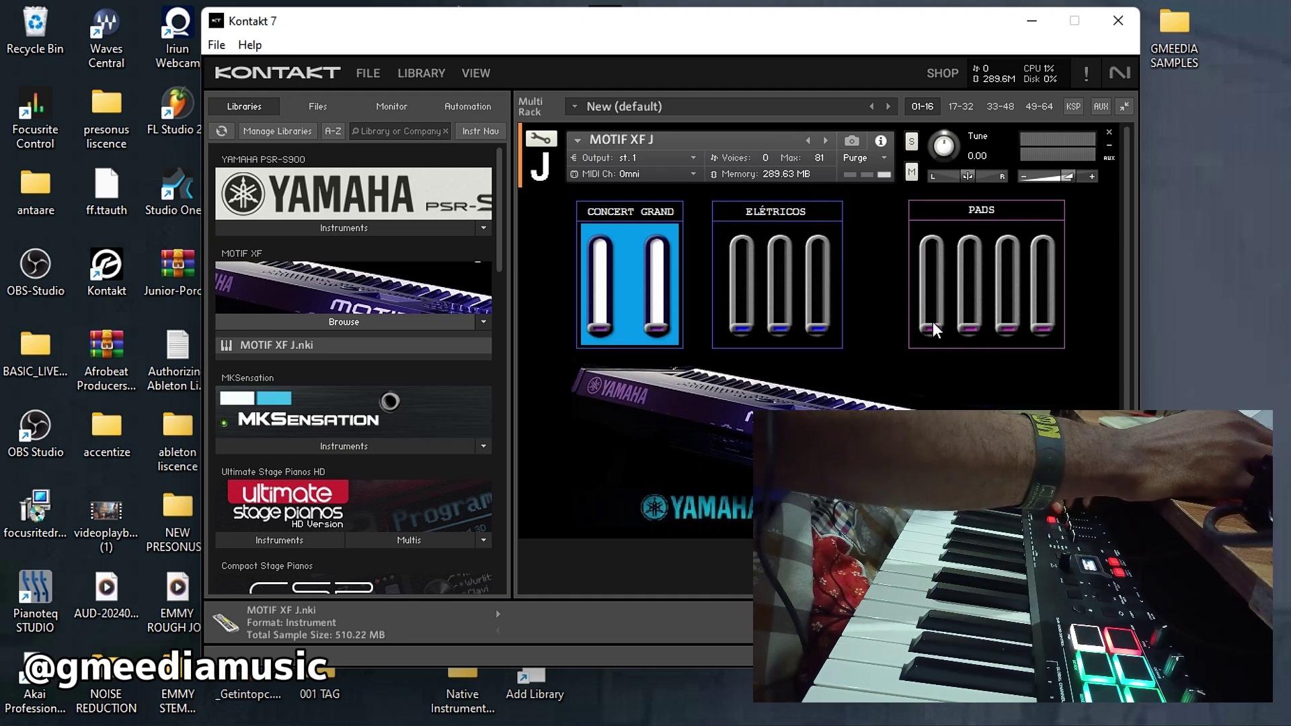
pyautogui.rightClick(934, 321)
pyautogui.click(966, 361)
pyautogui.rightClick(944, 330)
pyautogui.click(962, 340)
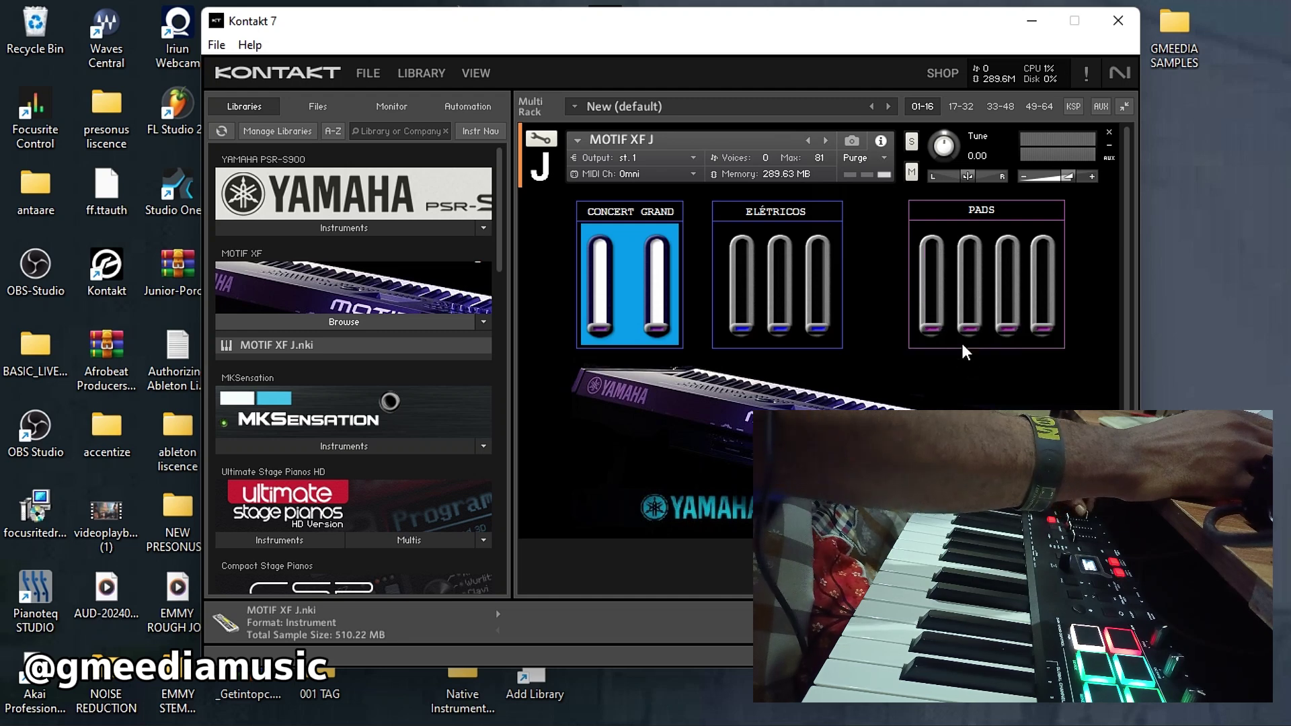
pyautogui.rightClick(970, 329)
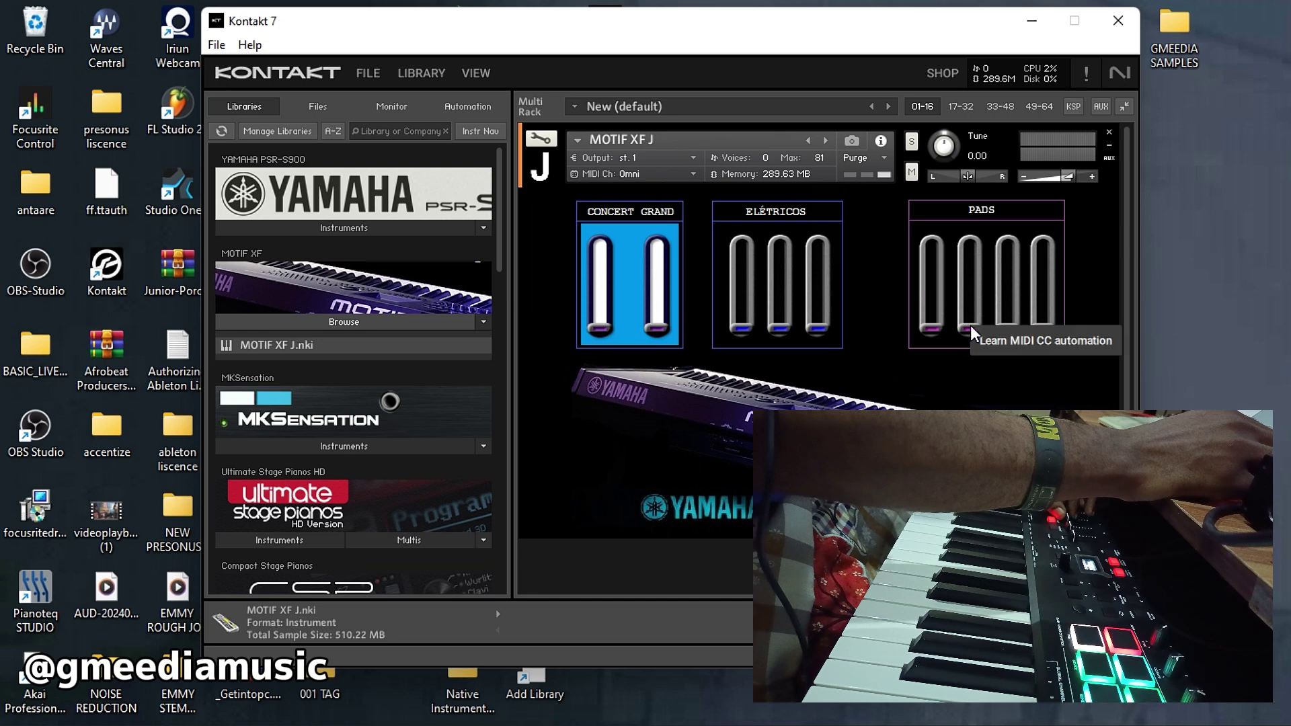
pyautogui.click(998, 340)
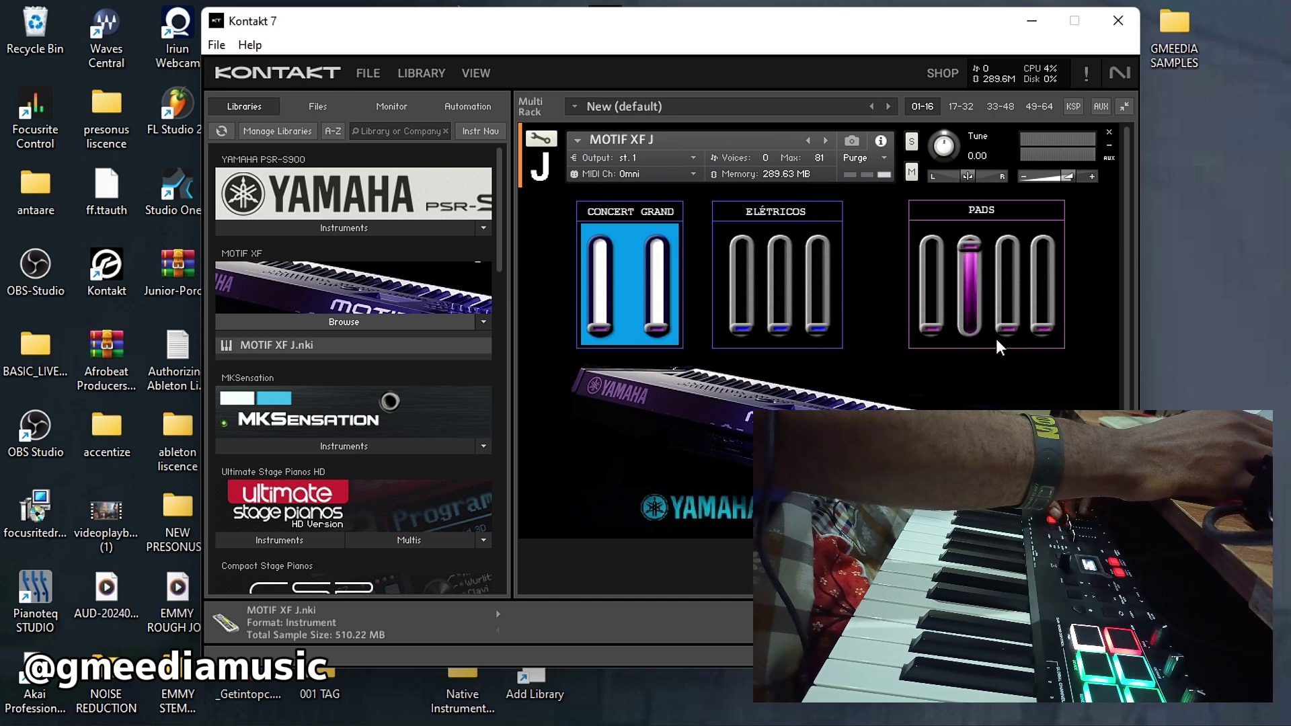
# Step: Replace the third and fourth PADS sliders' CC# 24 and CC# 25 with learned keyboard faders
pyautogui.rightClick(1007, 324)
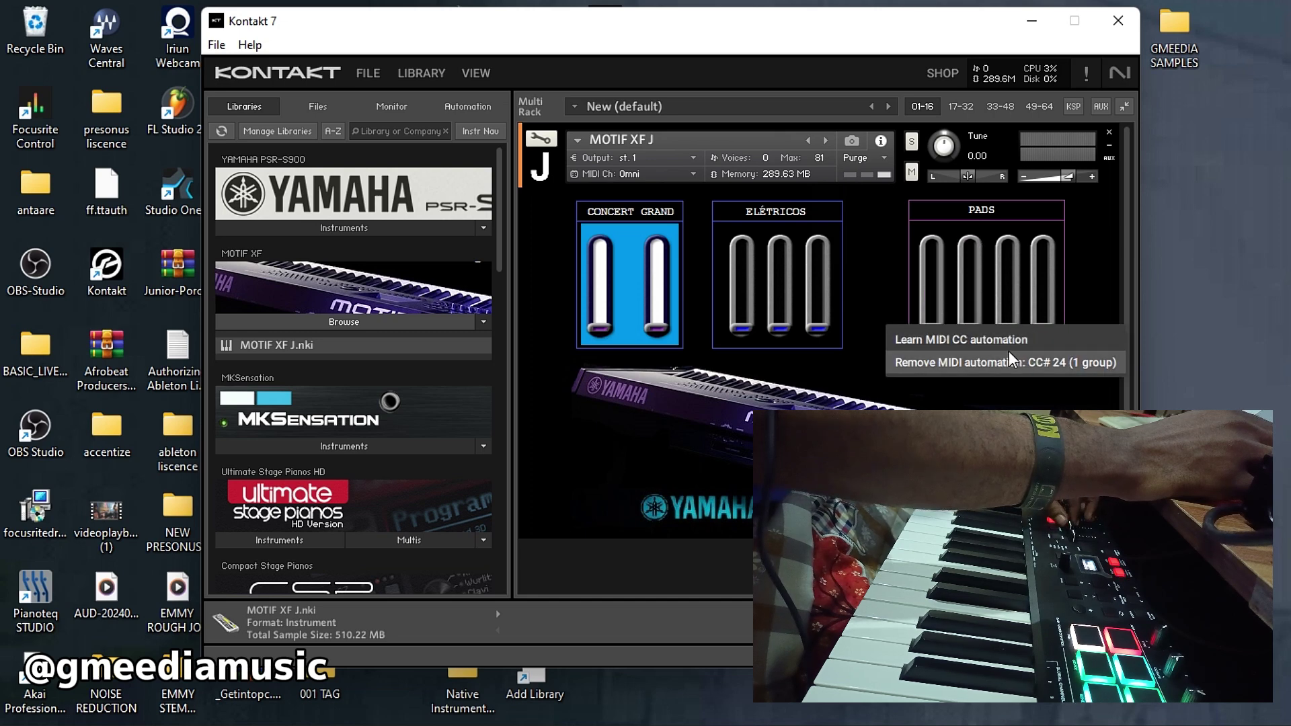
pyautogui.click(1008, 348)
pyautogui.rightClick(1005, 326)
pyautogui.click(1017, 340)
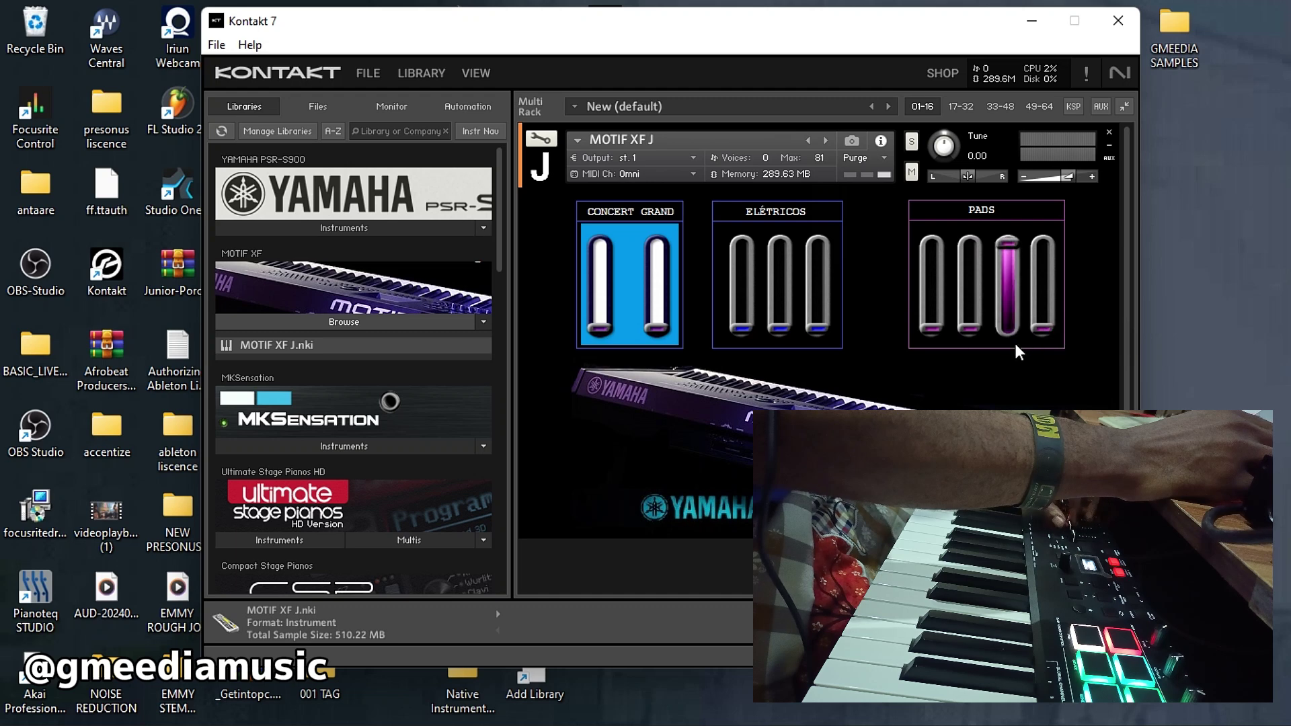
pyautogui.rightClick(1049, 328)
pyautogui.click(1055, 365)
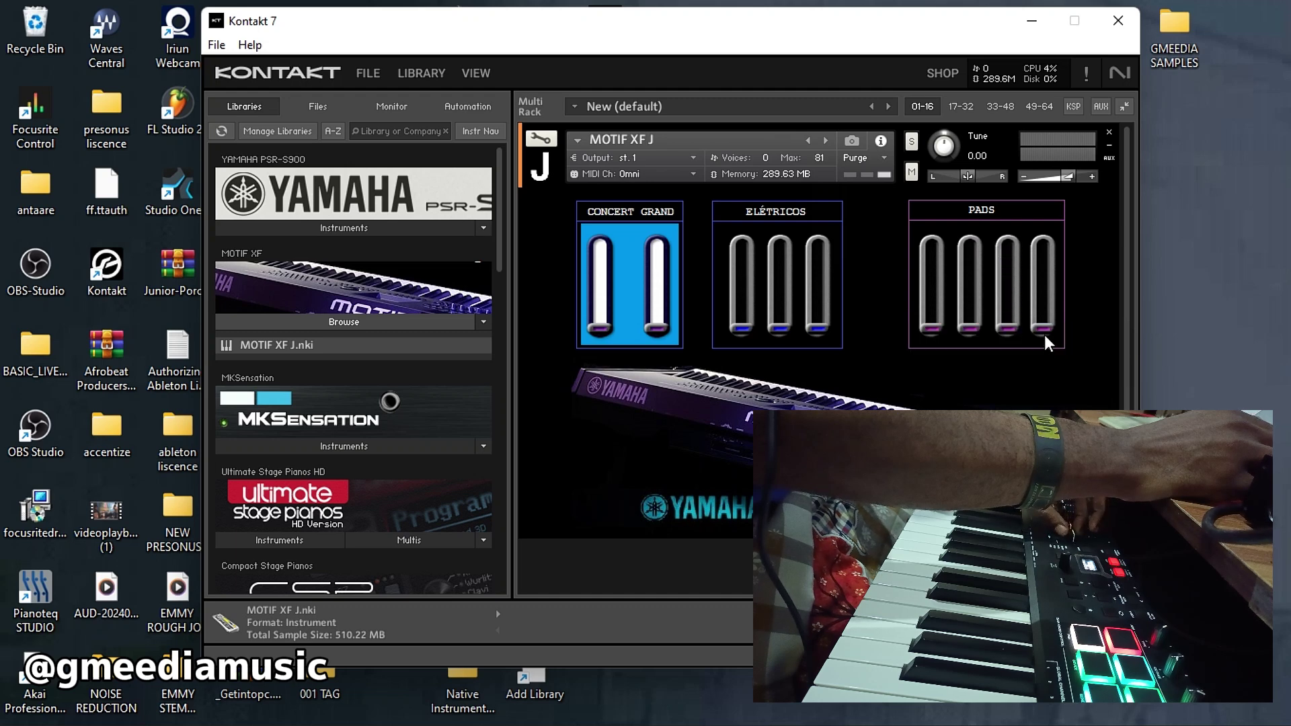
pyautogui.rightClick(1043, 335)
pyautogui.click(1046, 342)
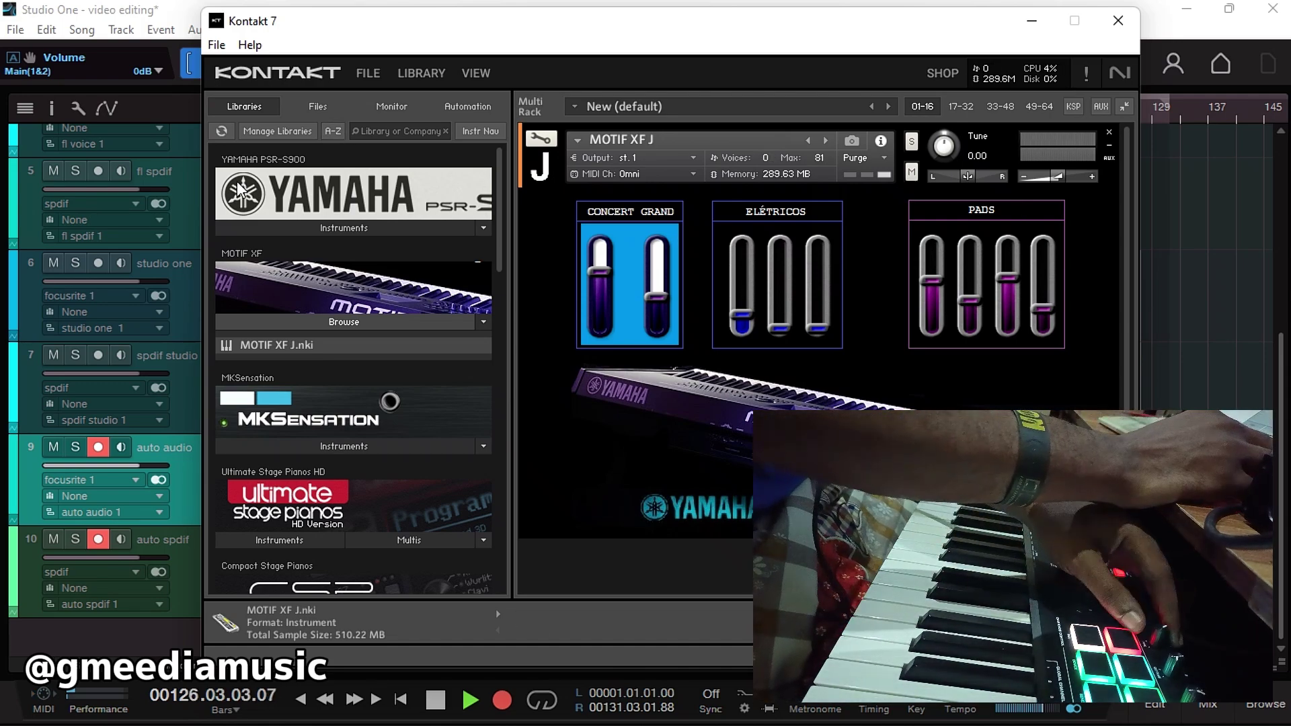
# Step: Reset the MOTIF XF J instrument's Tune knob to 0.00
pyautogui.keyDown('ctrl'); pyautogui.click(945, 149); pyautogui.keyUp('ctrl')
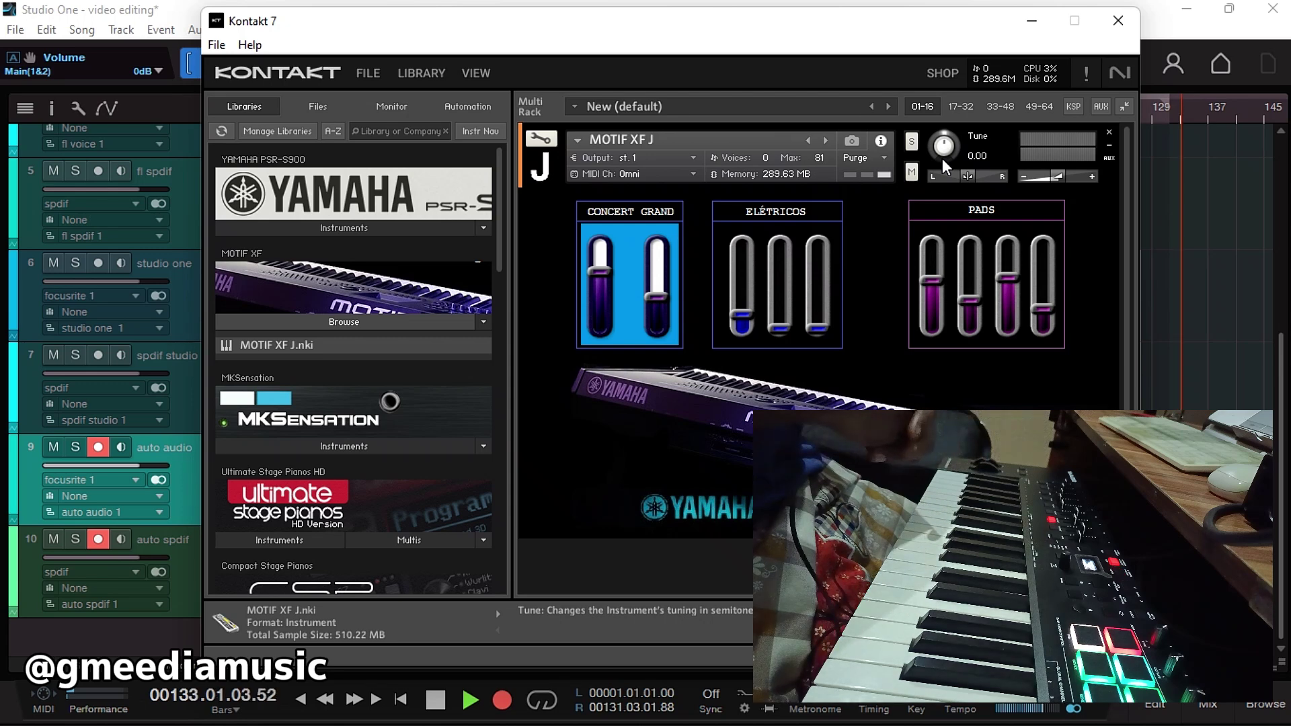